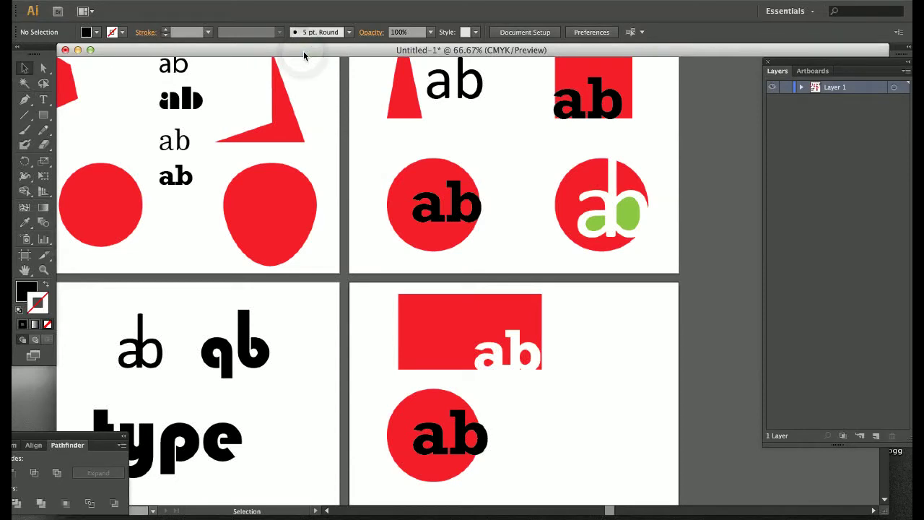
# Step: Fit the artboard, select the black 'ab' text and pan the red circle into view
pyautogui.press('super+0')
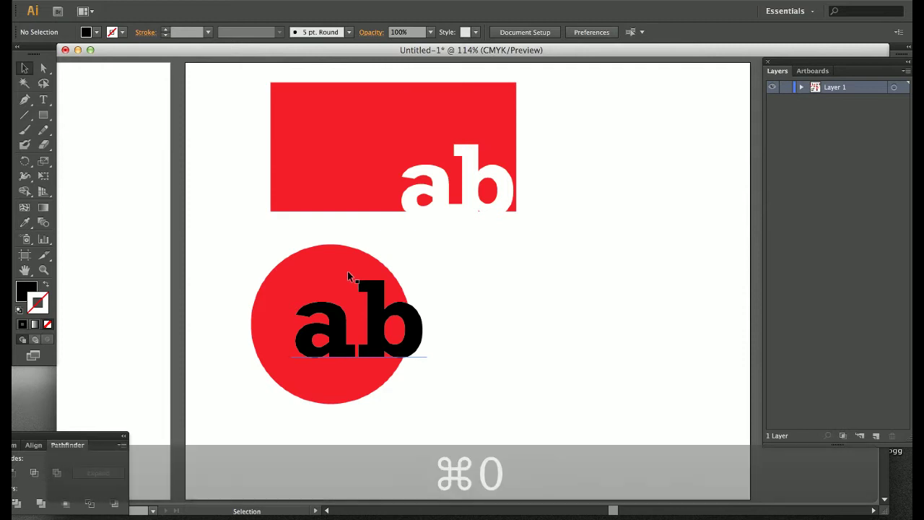
pyautogui.click(387, 338)
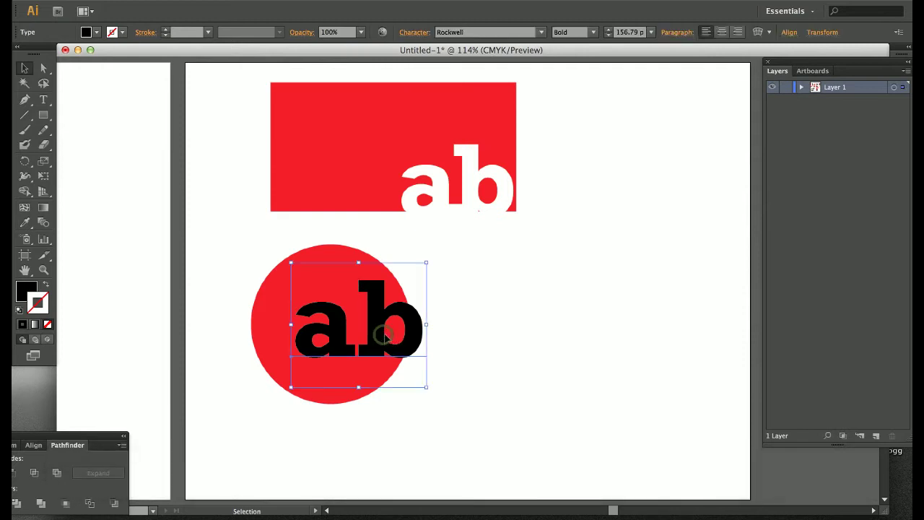
pyautogui.press('space')
pyautogui.moveTo(385, 365); pyautogui.dragTo(335, 350)
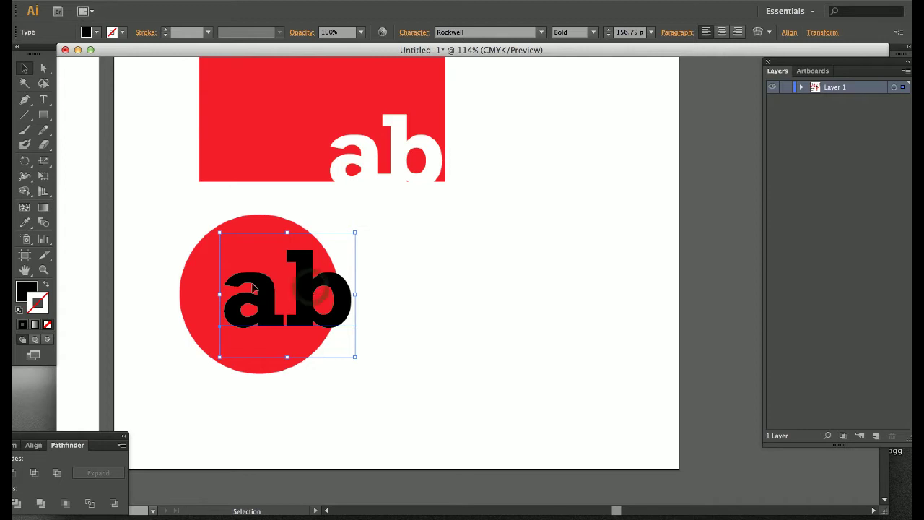
# Step: Convert the Rockwell 'ab' text to outlines, ungroup the letters and deselect
pyautogui.press('super+shift+o')
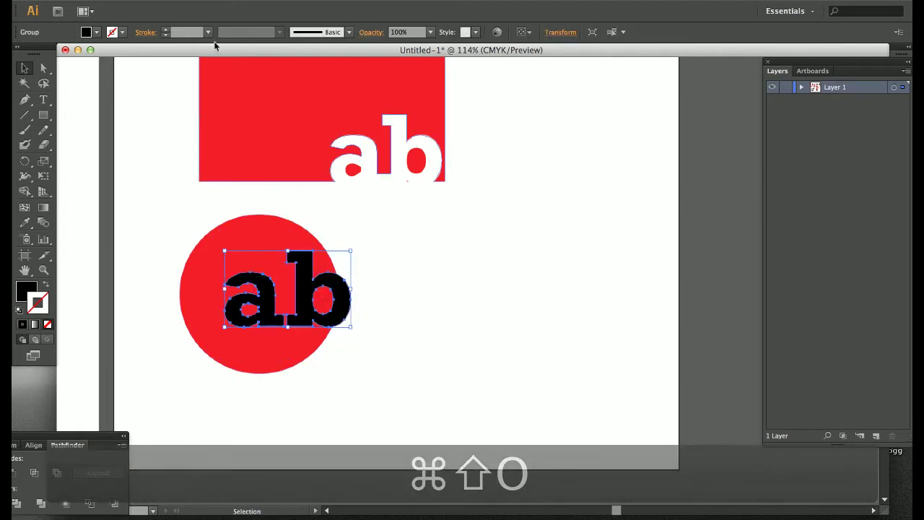
pyautogui.click(169, 1)
pyautogui.click(181, 51)
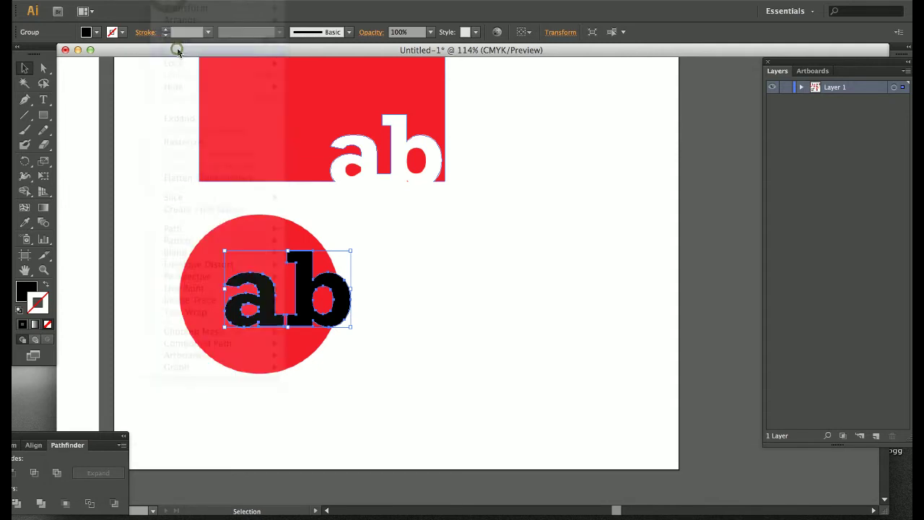
pyautogui.click(212, 203)
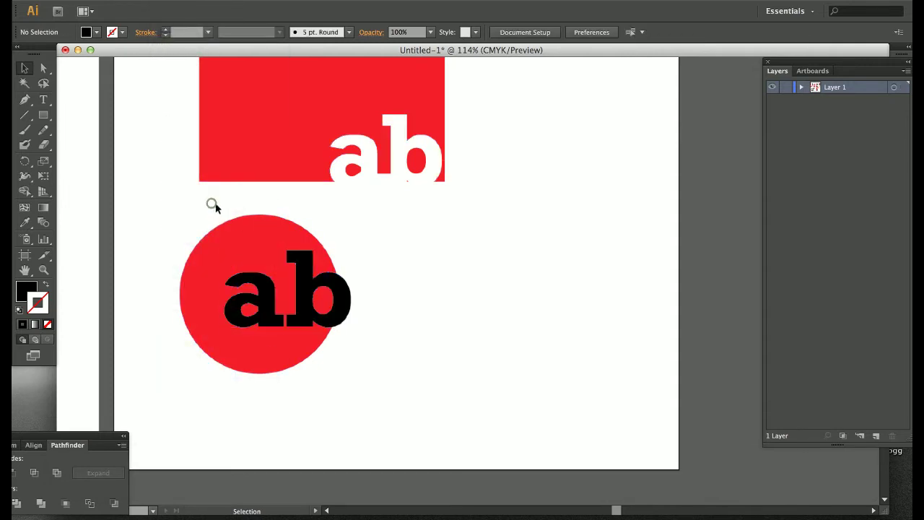
# Step: Set the rectangle fill to None and the stroke to black
pyautogui.click(43, 114)
pyautogui.click(96, 32)
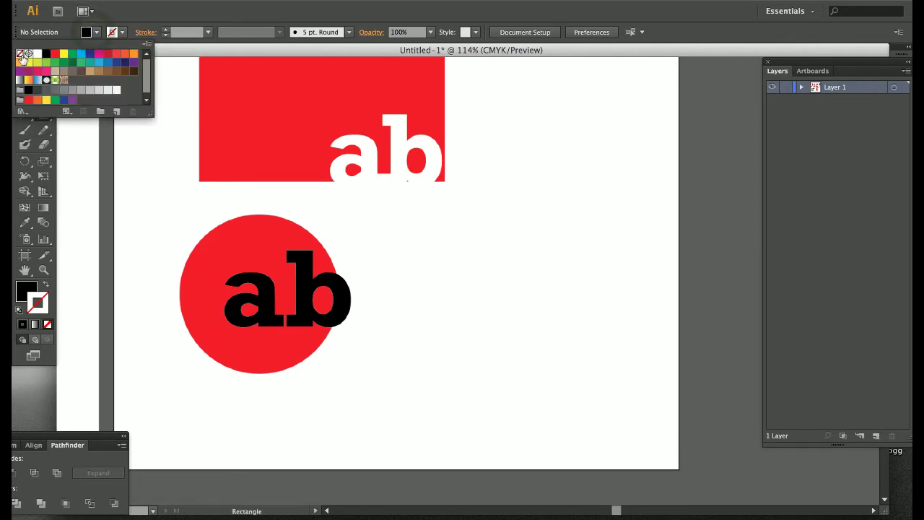
pyautogui.click(20, 55)
pyautogui.click(123, 32)
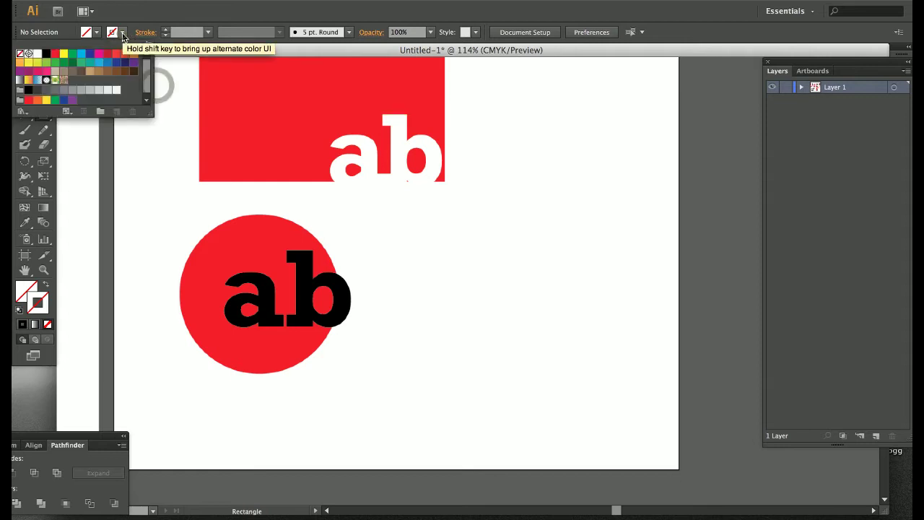
pyautogui.click(45, 54)
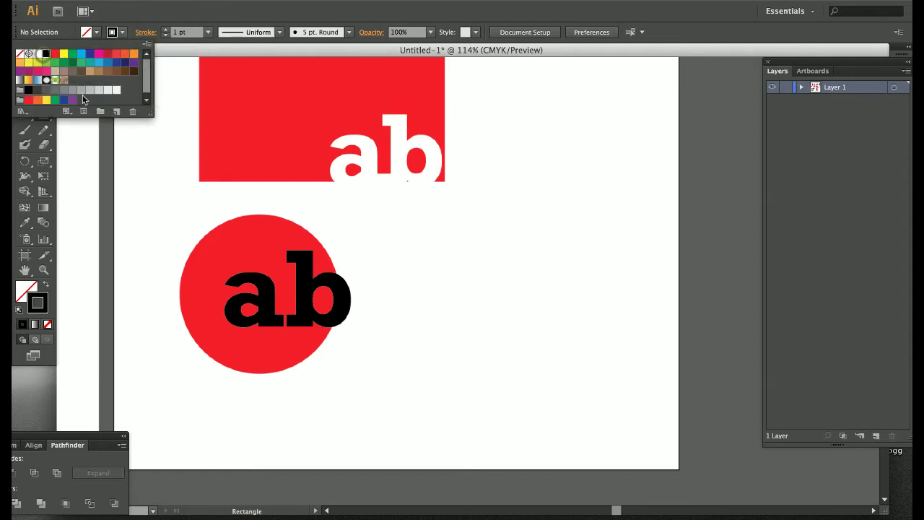
pyautogui.click(151, 213)
# Step: Draw a rectangle over the circle's top, copy it over the bottom, and select everything
pyautogui.press('m')
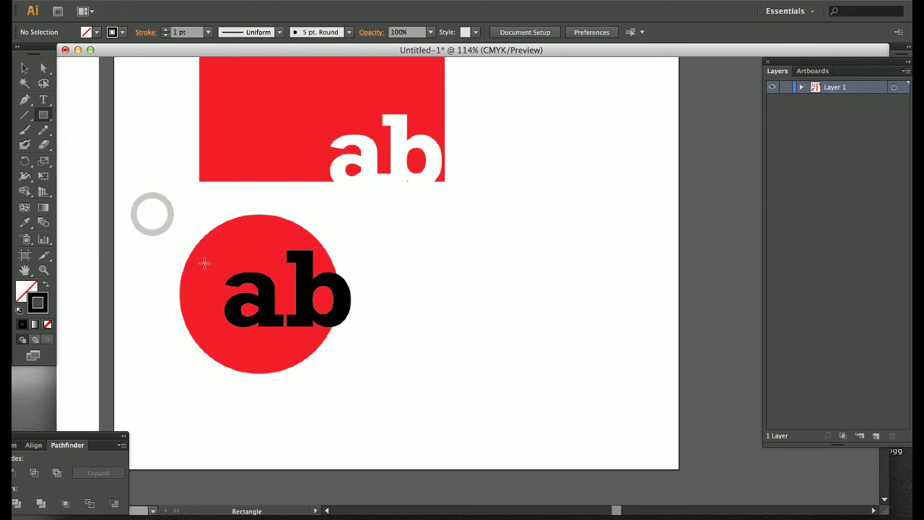
pyautogui.moveTo(156, 200); pyautogui.dragTo(370, 278)
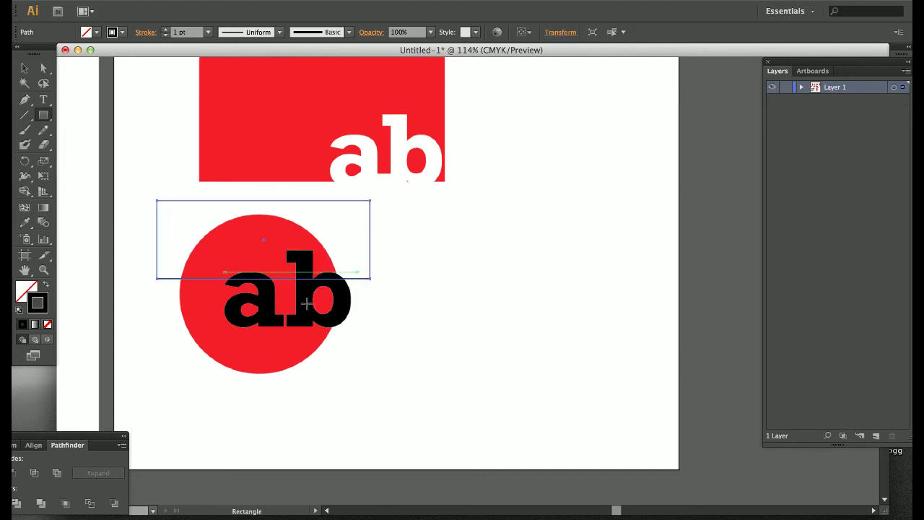
pyautogui.press('v')
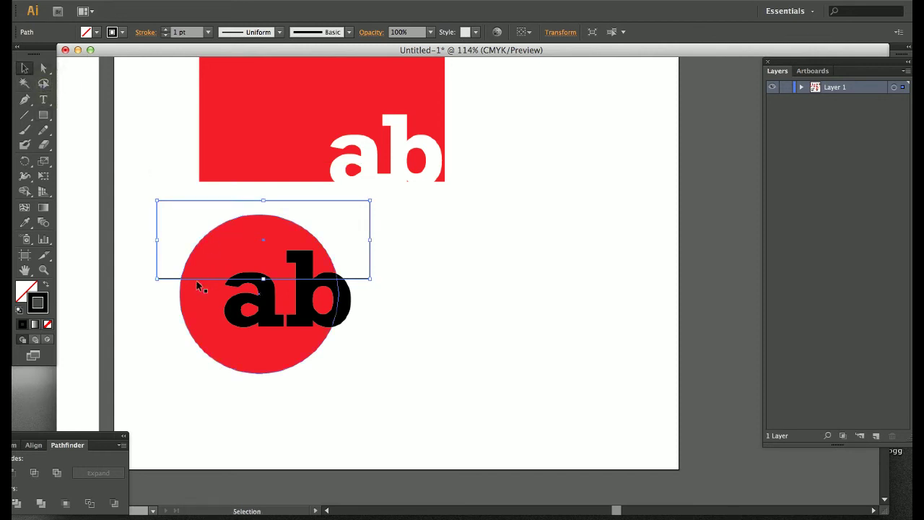
pyautogui.moveTo(197, 282); pyautogui.dragTo(200, 380)
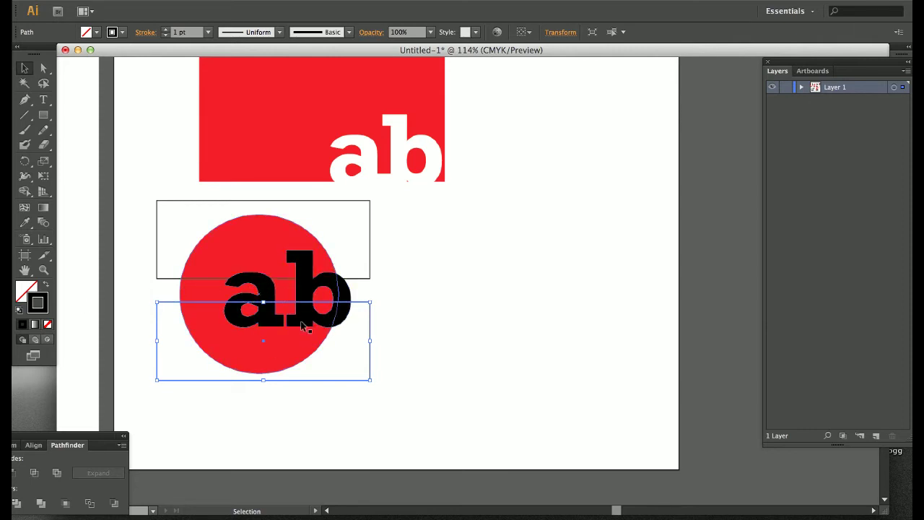
pyautogui.moveTo(128, 188); pyautogui.dragTo(379, 397)
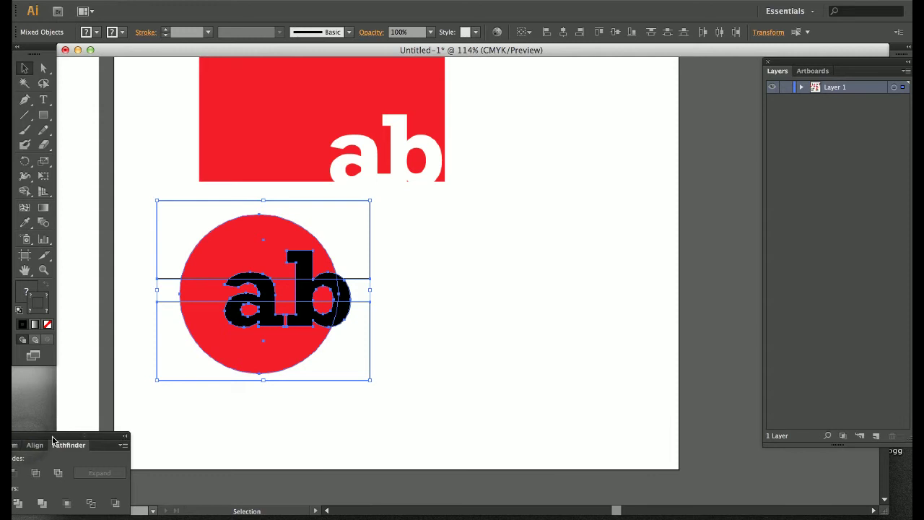
# Step: Bring up the Pathfinder panel and place it beside the artwork
pyautogui.moveTo(55, 440); pyautogui.dragTo(448, 348)
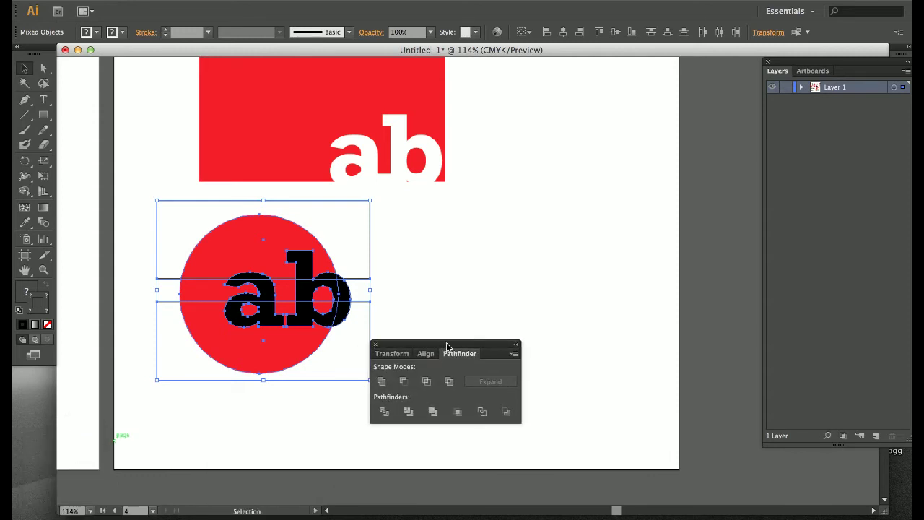
pyautogui.click(374, 346)
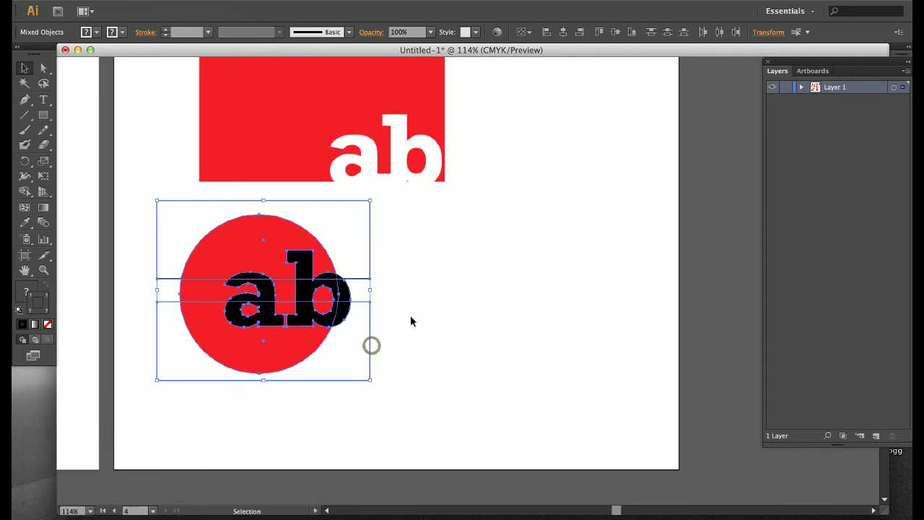
pyautogui.click(351, 1)
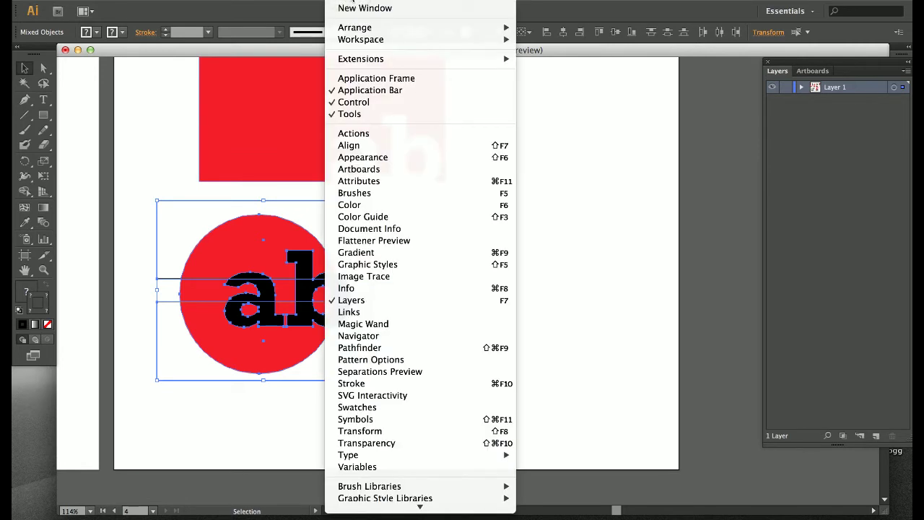
pyautogui.click(365, 350)
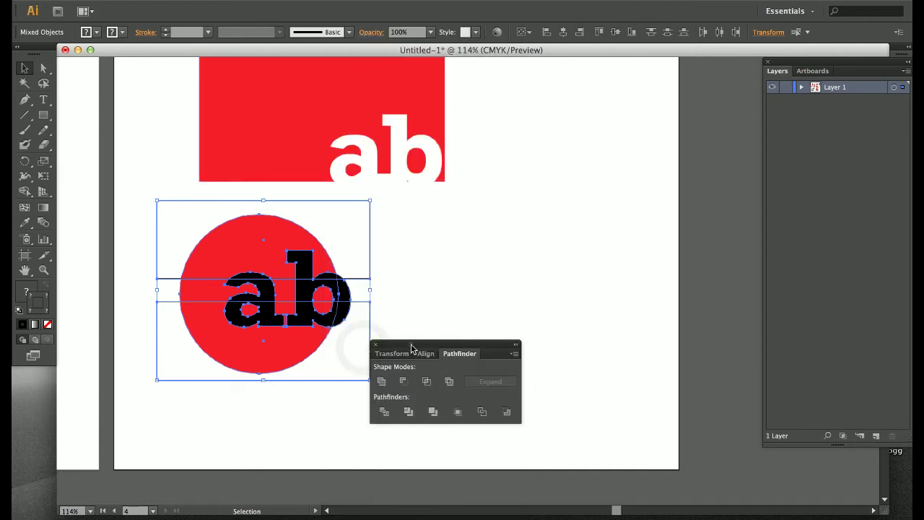
pyautogui.moveTo(412, 346); pyautogui.dragTo(654, 202)
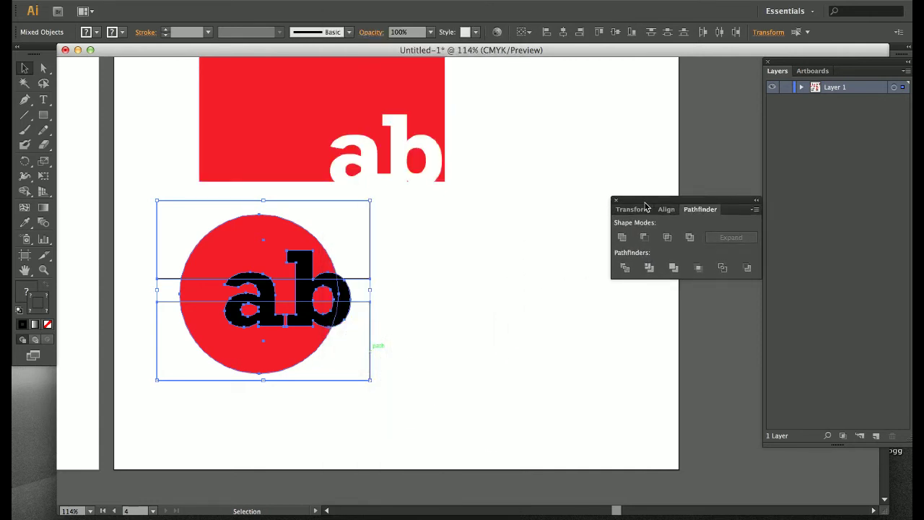
# Step: Divide the selected shapes with Pathfinder and ungroup the resulting pieces
pyautogui.click(626, 268)
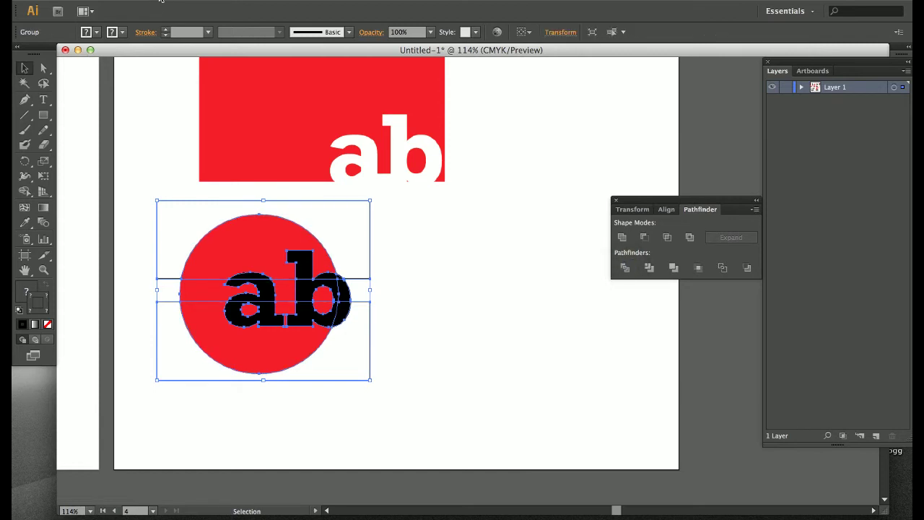
pyautogui.click(160, 1)
pyautogui.click(164, 51)
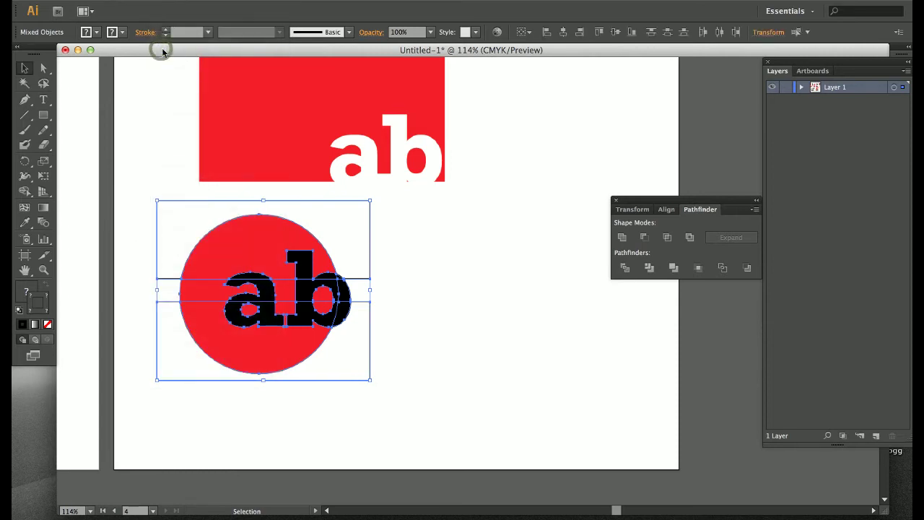
pyautogui.click(449, 254)
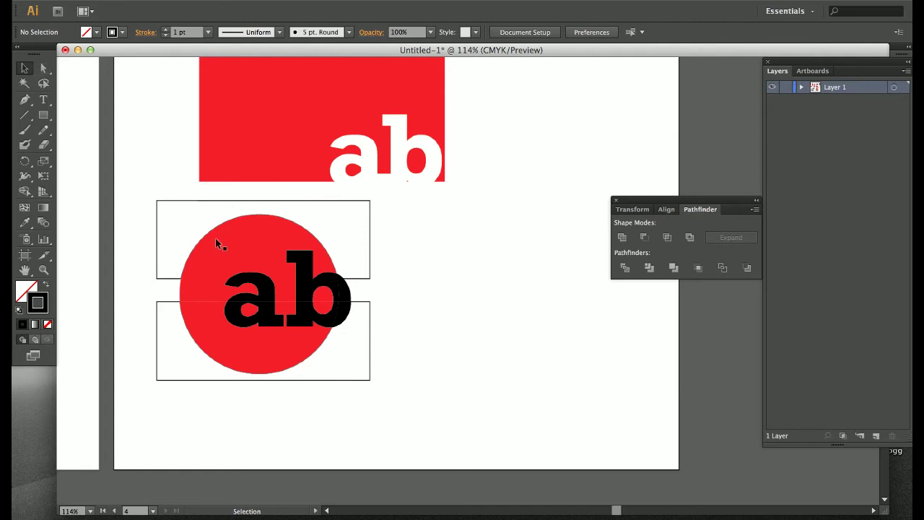
# Step: Fill the top pieces of the 'a' and 'b' light orange
pyautogui.click(303, 265)
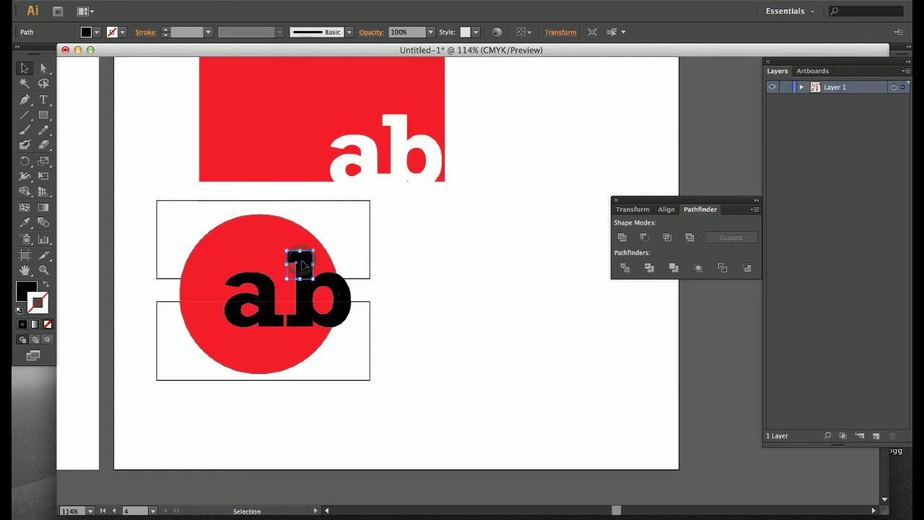
pyautogui.keyDown('shift'); pyautogui.click(257, 277); pyautogui.keyUp('shift')
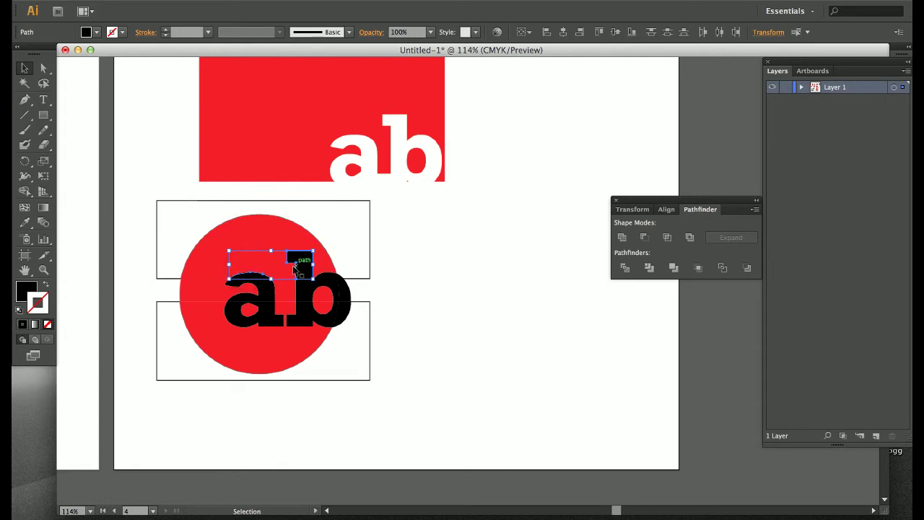
pyautogui.click(87, 31)
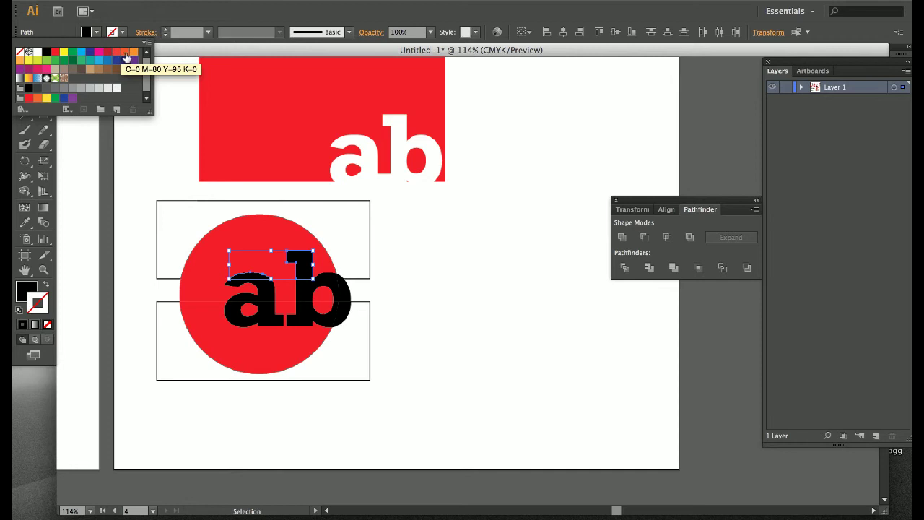
pyautogui.click(126, 55)
pyautogui.click(134, 53)
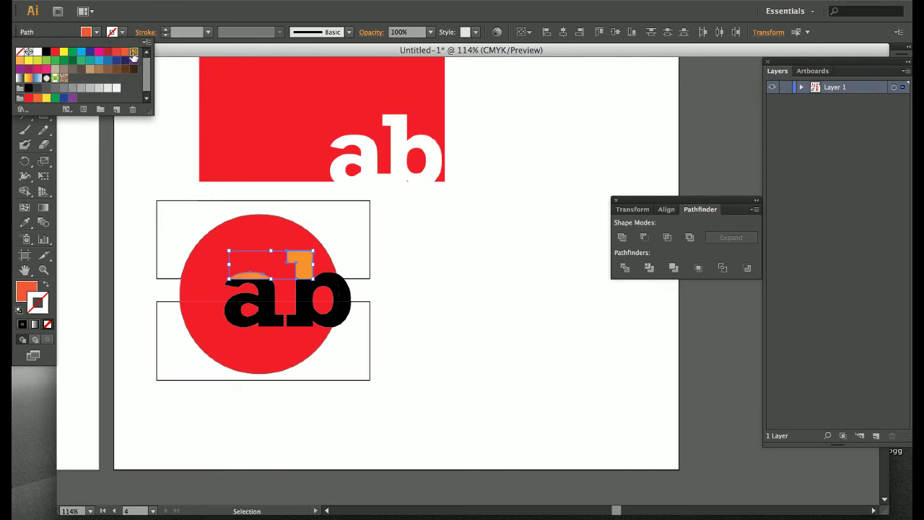
# Step: Select the black middle-band pieces of both letters
pyautogui.click(152, 178)
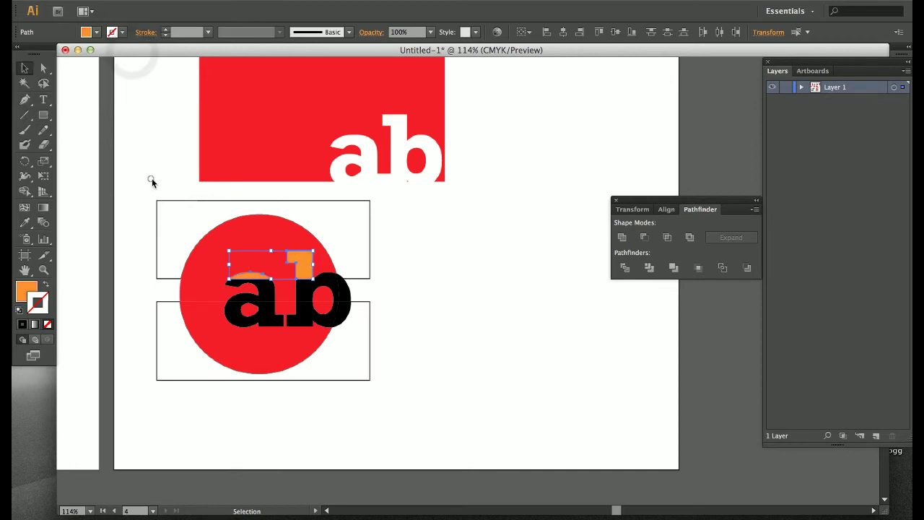
pyautogui.click(267, 293)
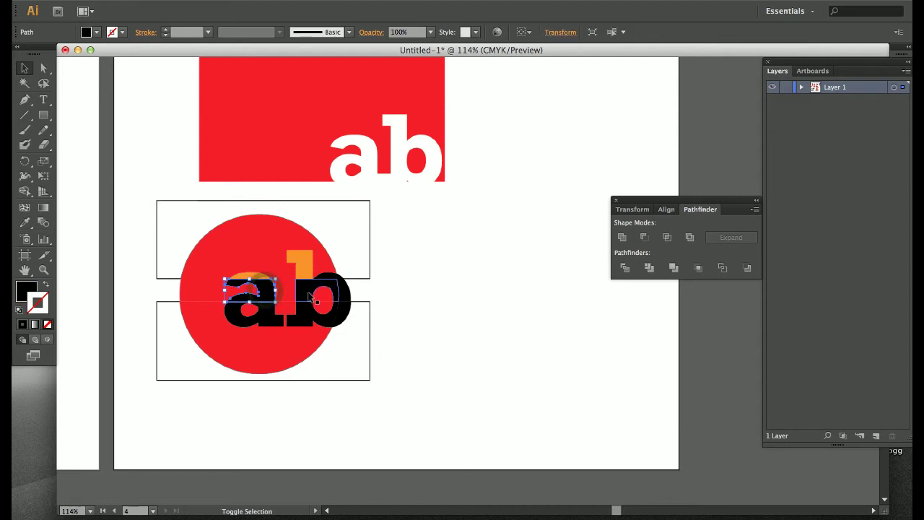
pyautogui.keyDown('shift'); pyautogui.click(350, 292); pyautogui.keyUp('shift')
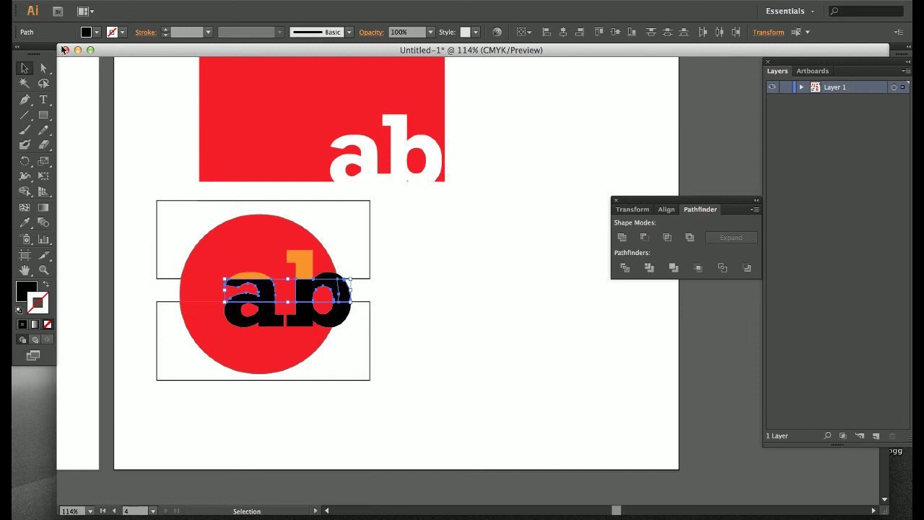
# Step: Zoom in on the lettering and fill the selected middle band yellow-green
pyautogui.click(92, 33)
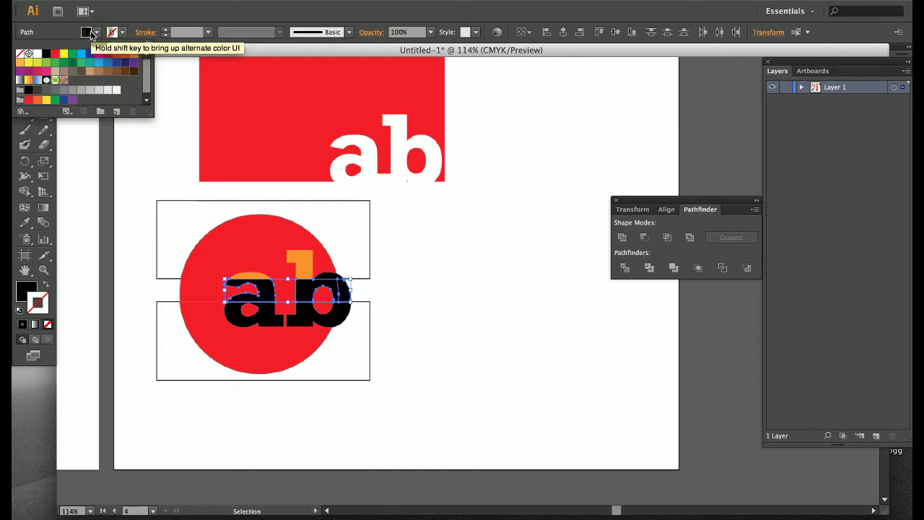
pyautogui.press('super+equal')
pyautogui.press('super+equal')
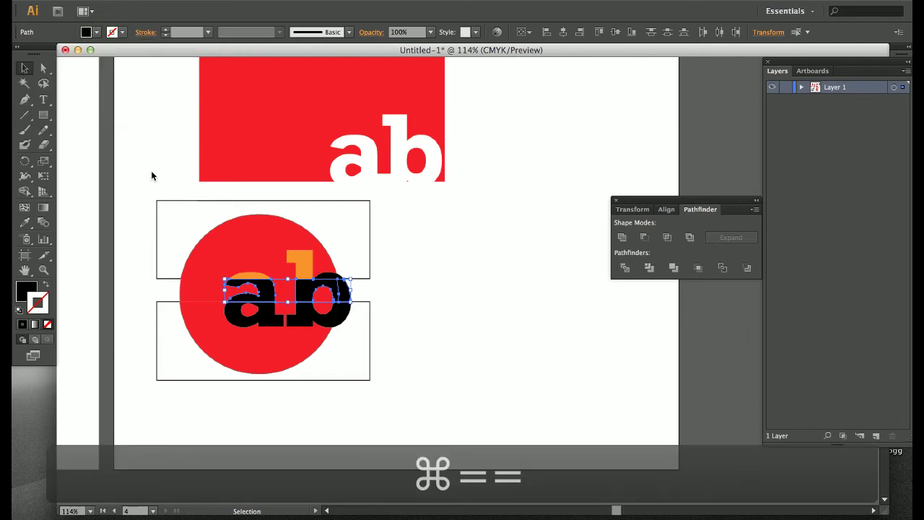
pyautogui.press('super+equal')
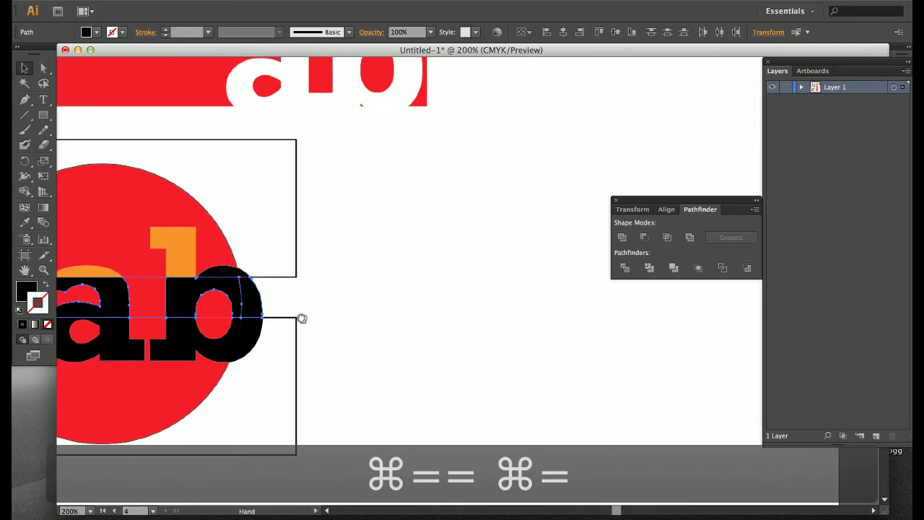
pyautogui.moveTo(301, 317); pyautogui.dragTo(520, 305)
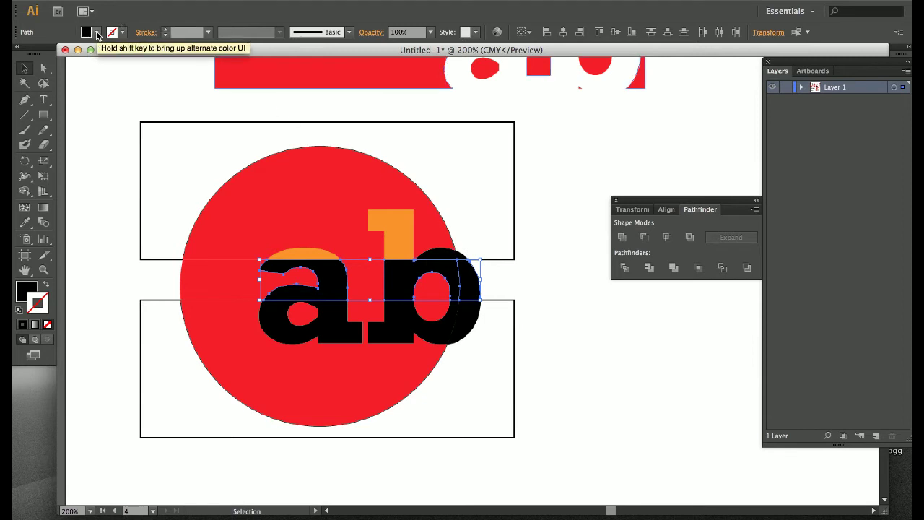
pyautogui.click(96, 32)
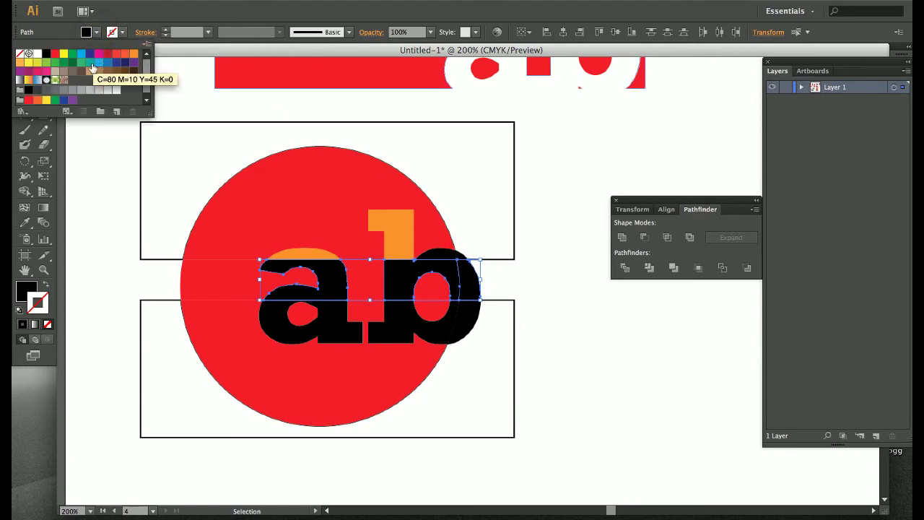
pyautogui.click(46, 63)
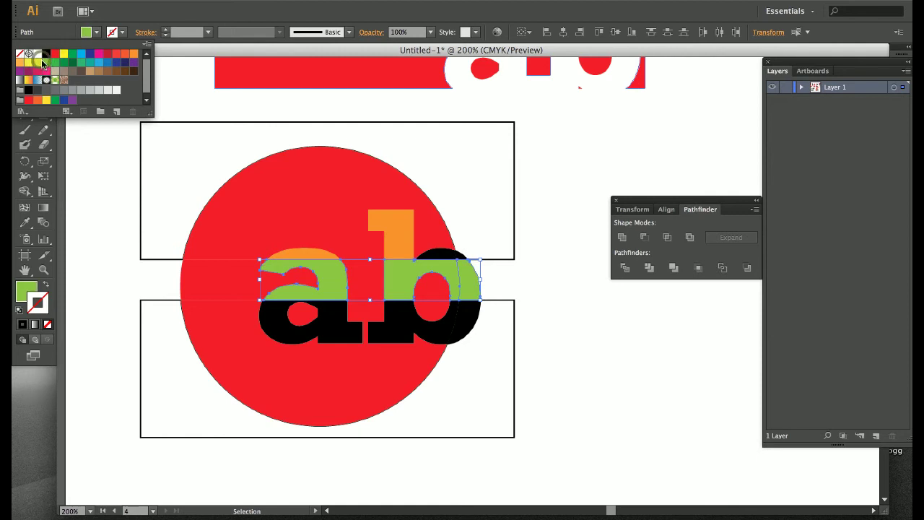
pyautogui.click(38, 62)
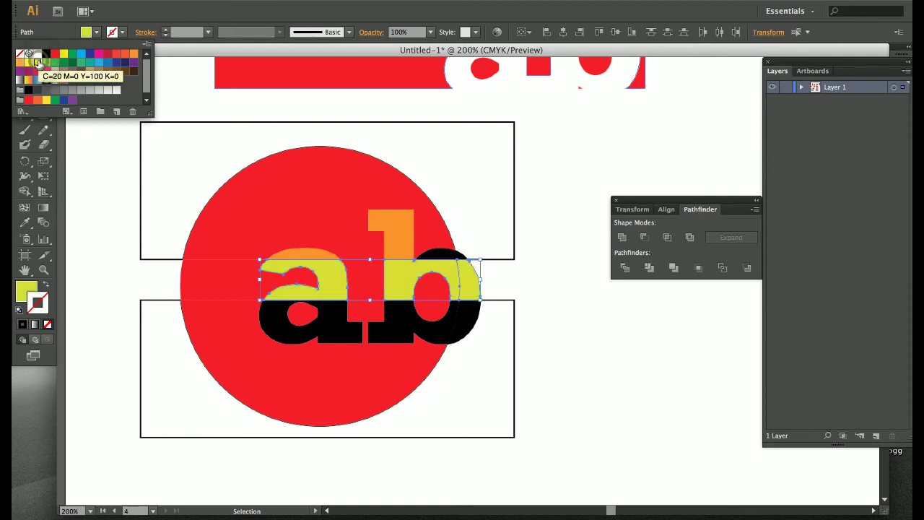
pyautogui.click(150, 191)
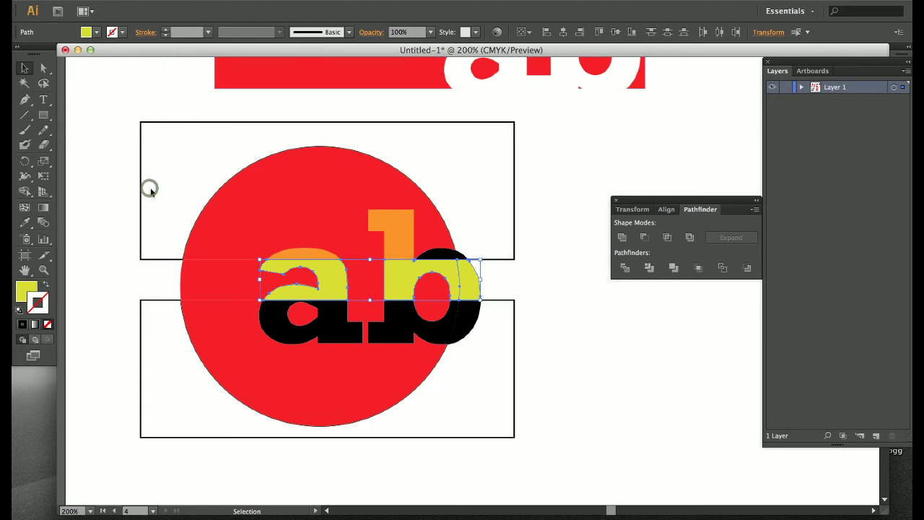
# Step: Fill the yellow-green middle-band pieces of both letters light blue
pyautogui.click(327, 326)
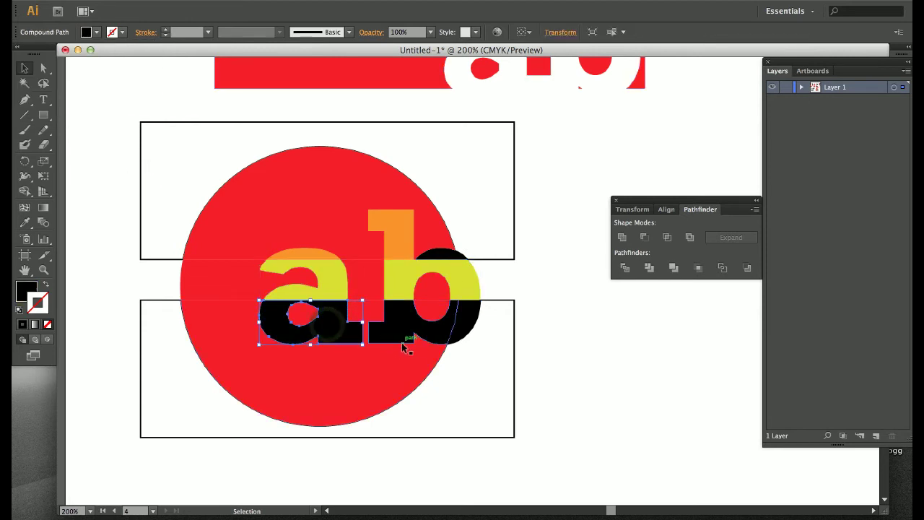
pyautogui.keyDown('shift'); pyautogui.click(392, 334); pyautogui.keyUp('shift')
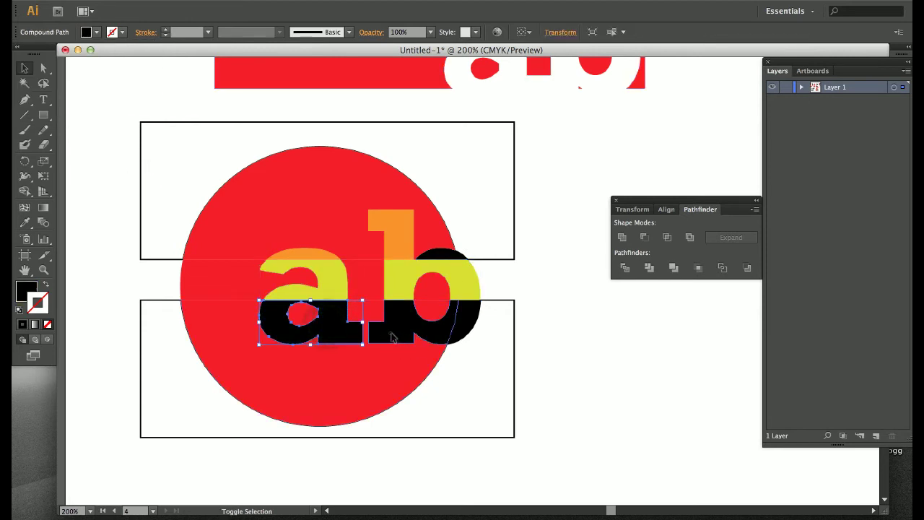
pyautogui.keyDown('shift'); pyautogui.click(464, 312); pyautogui.keyUp('shift')
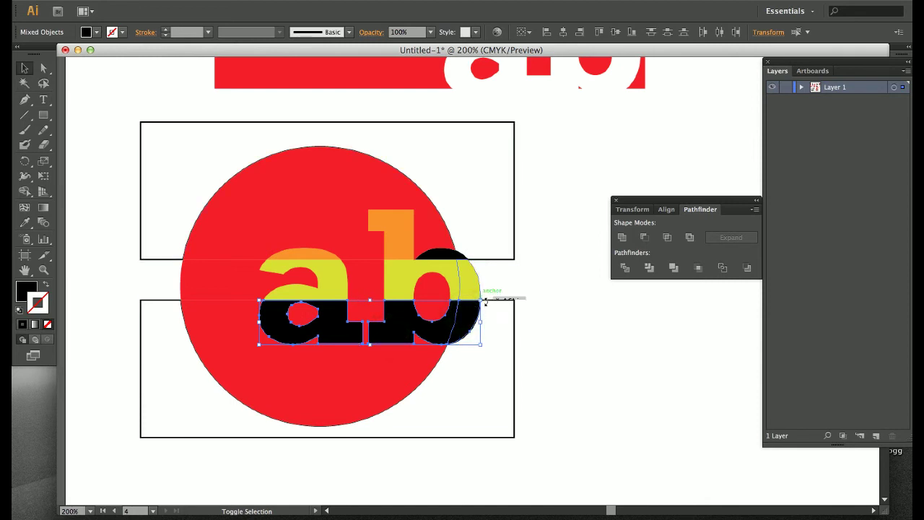
pyautogui.click(316, 283)
pyautogui.keyDown('shift'); pyautogui.click(392, 281); pyautogui.keyUp('shift')
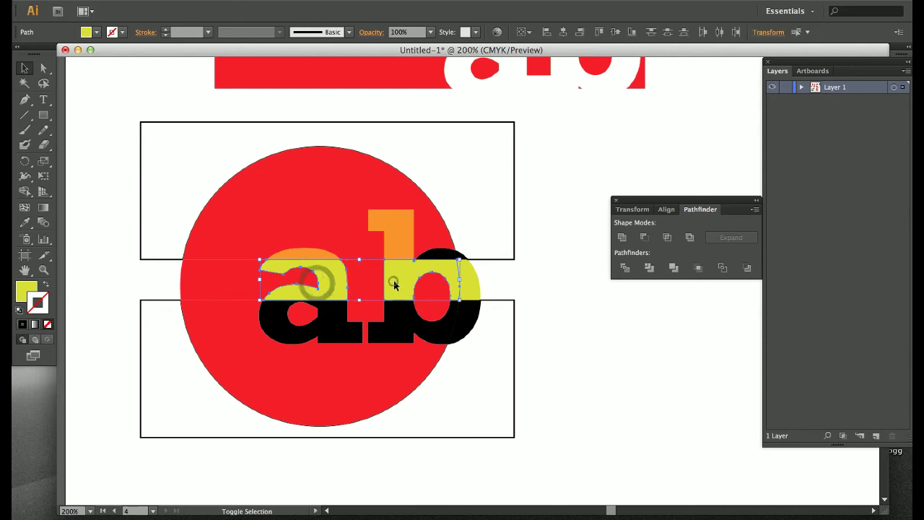
pyautogui.keyDown('shift'); pyautogui.click(467, 286); pyautogui.keyUp('shift')
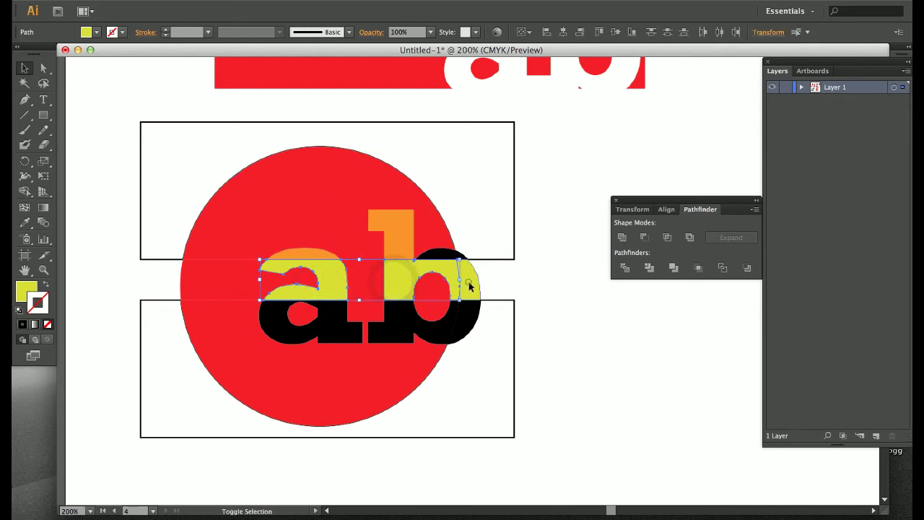
pyautogui.click(95, 33)
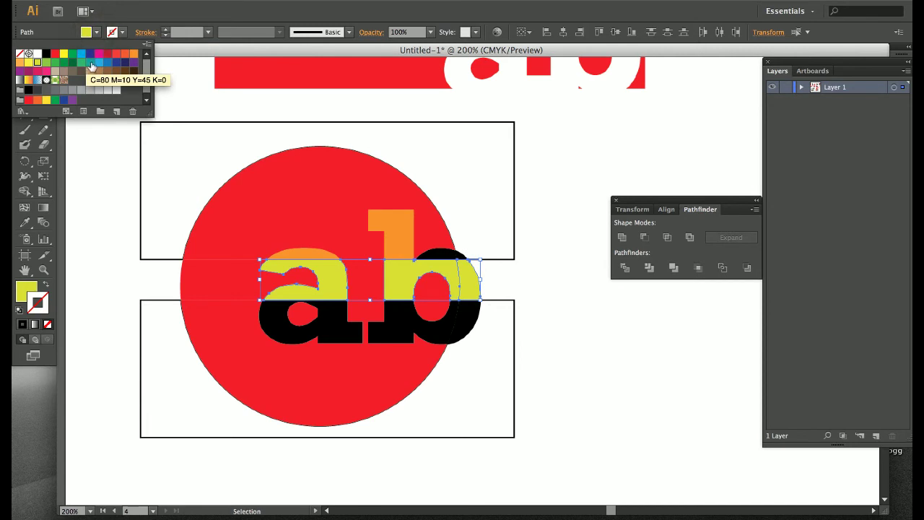
pyautogui.click(93, 65)
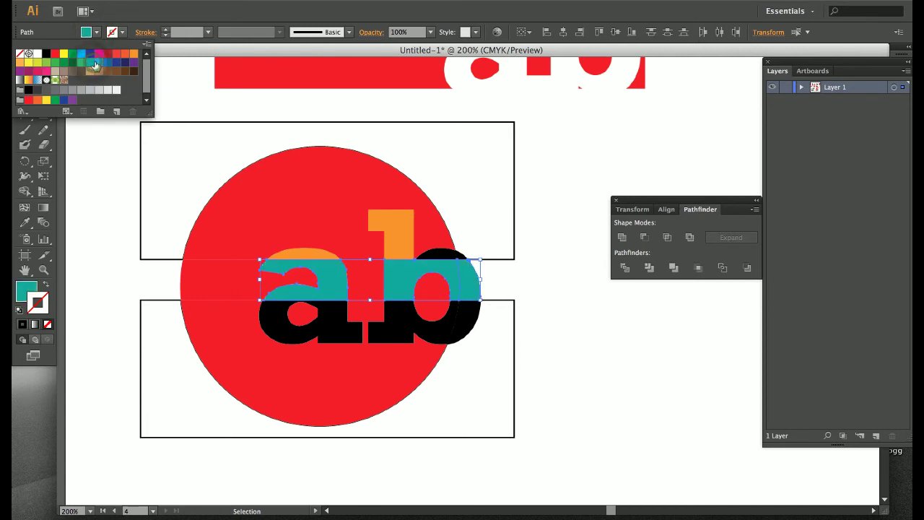
pyautogui.click(81, 54)
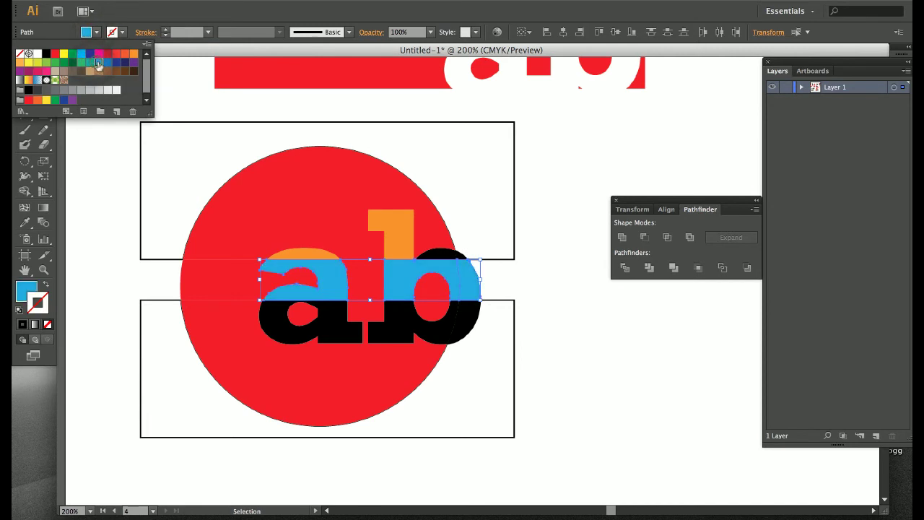
# Step: Select the black bottom-band pieces of 'a' and 'b' and fill them yellow
pyautogui.click(166, 168)
pyautogui.click(267, 321)
pyautogui.keyDown('shift'); pyautogui.click(401, 339); pyautogui.keyUp('shift')
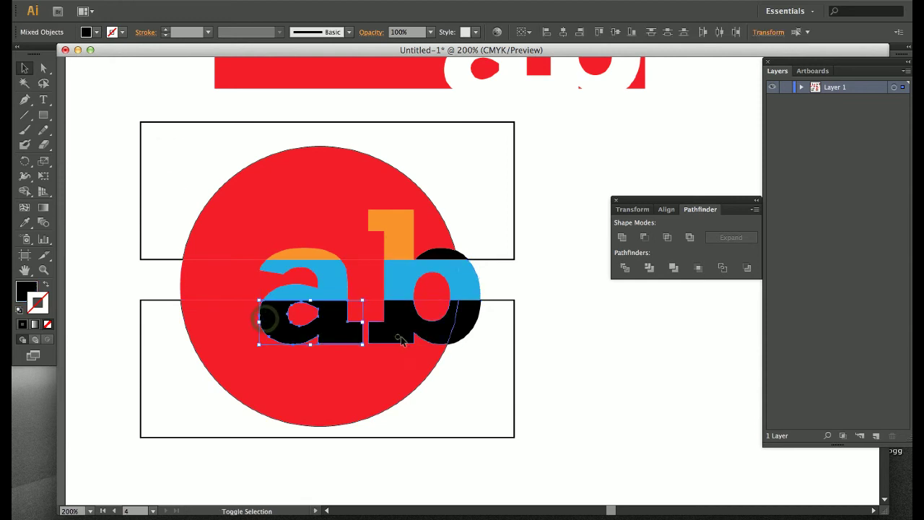
pyautogui.keyDown('shift'); pyautogui.click(473, 318); pyautogui.keyUp('shift')
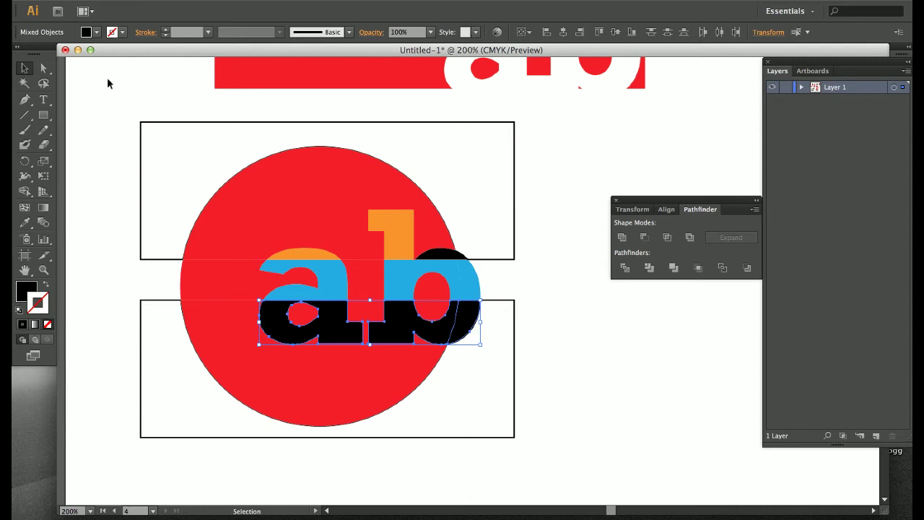
pyautogui.click(96, 33)
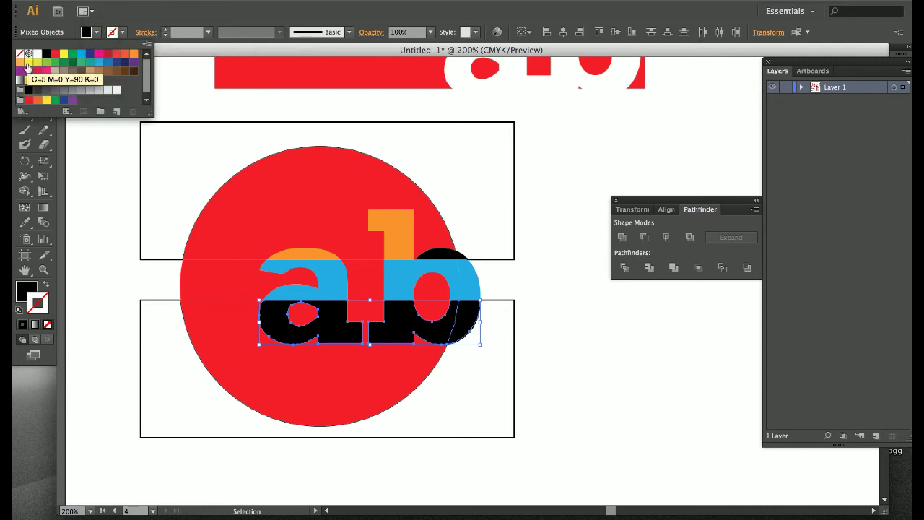
pyautogui.click(27, 64)
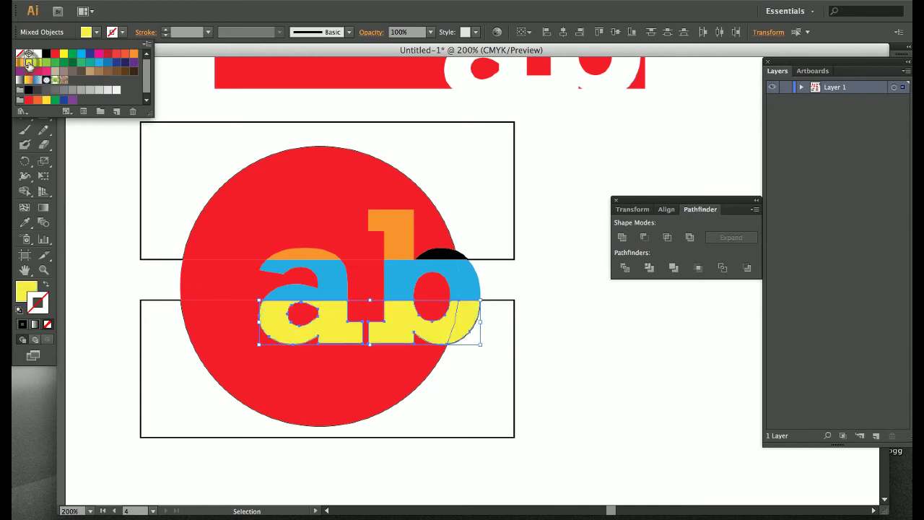
pyautogui.click(213, 139)
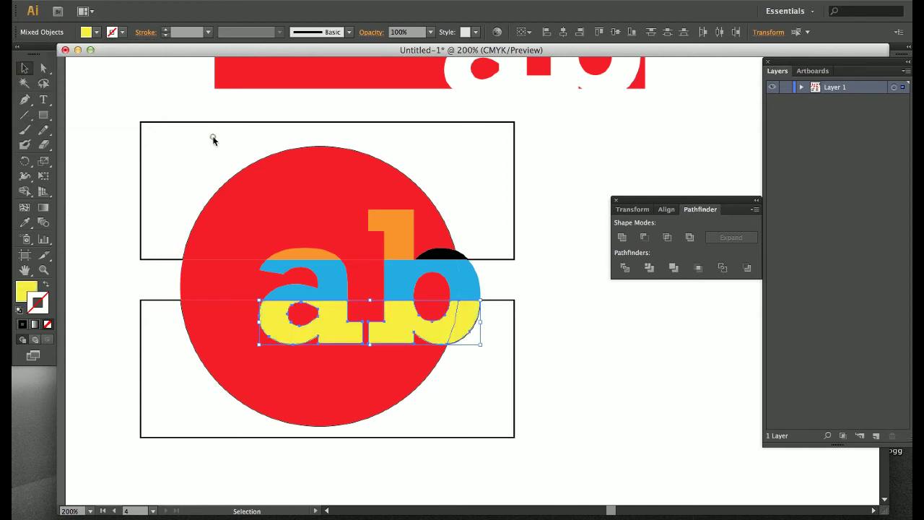
# Step: Delete both rectangles and the stray blue, yellow and black pieces past the circle's edge
pyautogui.click(526, 280)
pyautogui.click(497, 264)
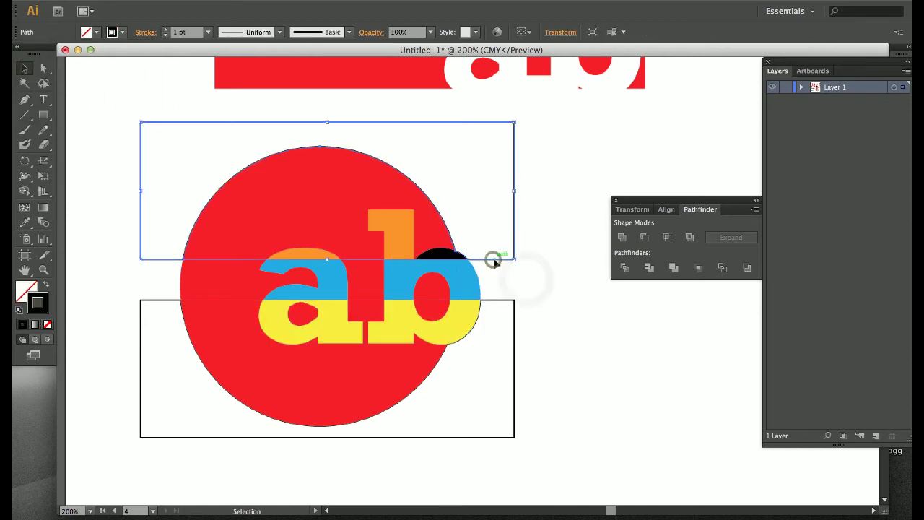
pyautogui.press('Delete')
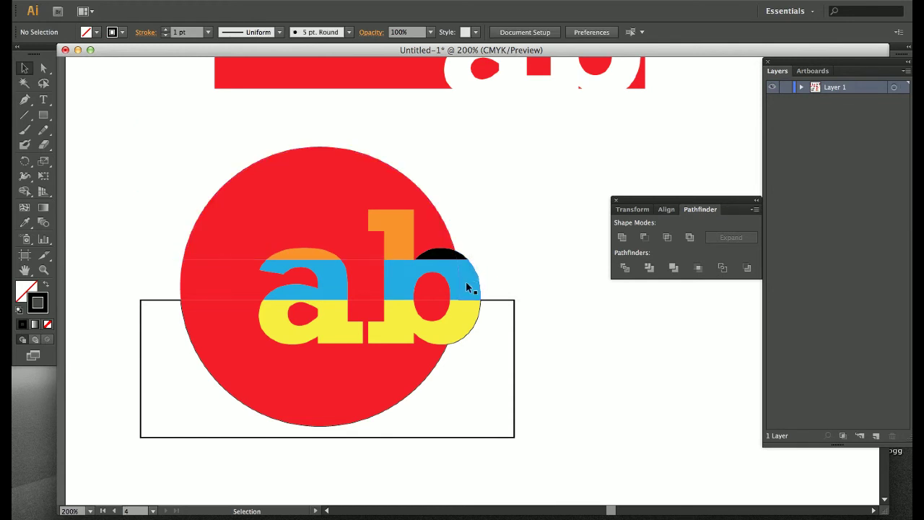
pyautogui.click(466, 282)
pyautogui.press('Delete')
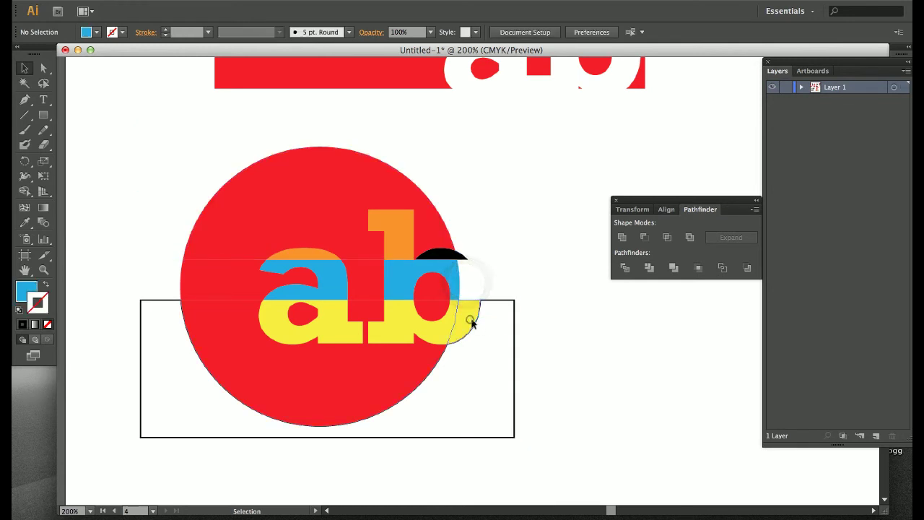
pyautogui.click(470, 322)
pyautogui.press('Delete')
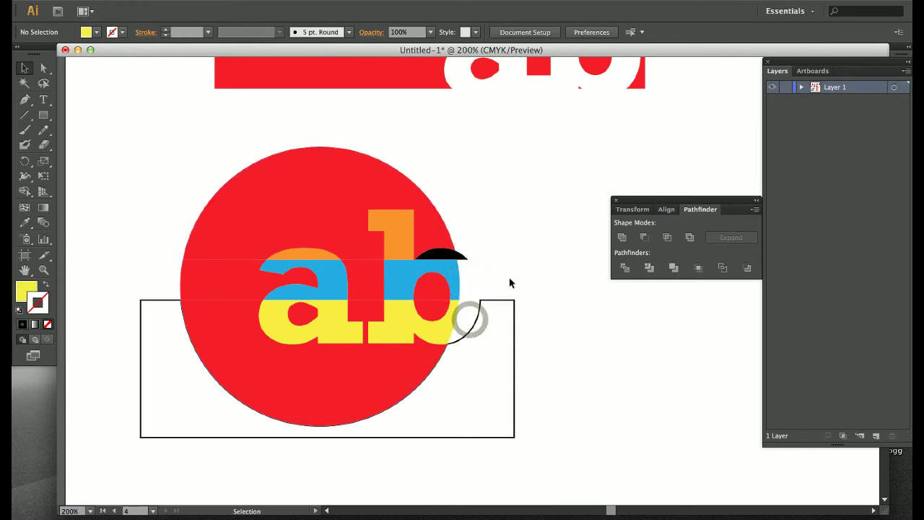
pyautogui.click(508, 317)
pyautogui.press('Delete')
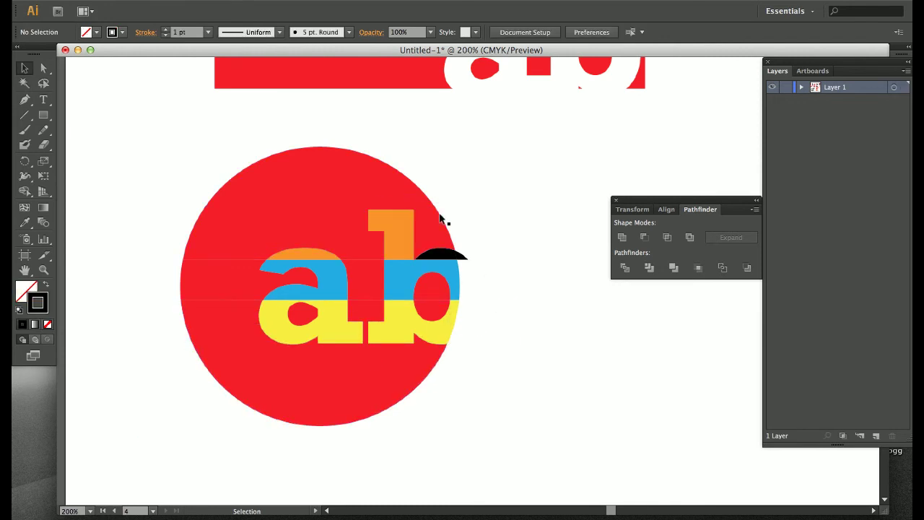
pyautogui.click(462, 258)
pyautogui.press('Delete')
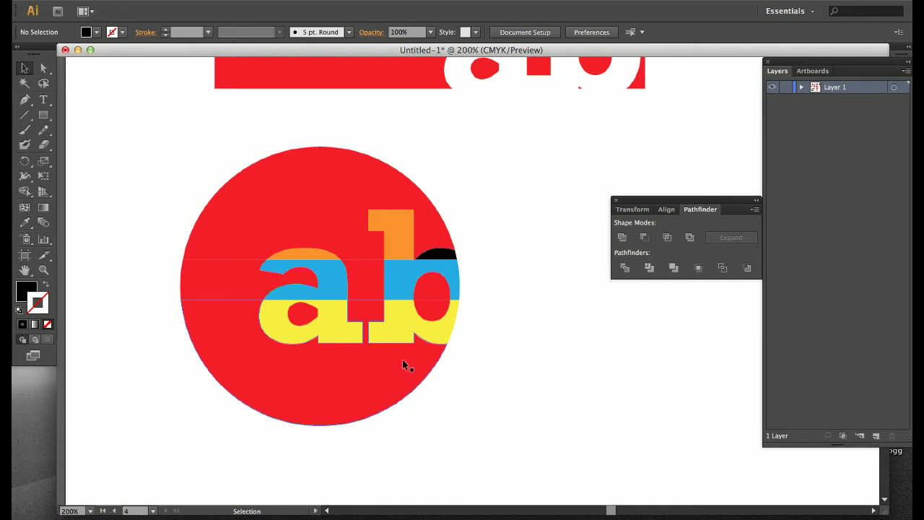
# Step: Fill the circle's top and bottom red segments tan
pyautogui.click(321, 215)
pyautogui.keyDown('shift'); pyautogui.click(220, 330); pyautogui.keyUp('shift')
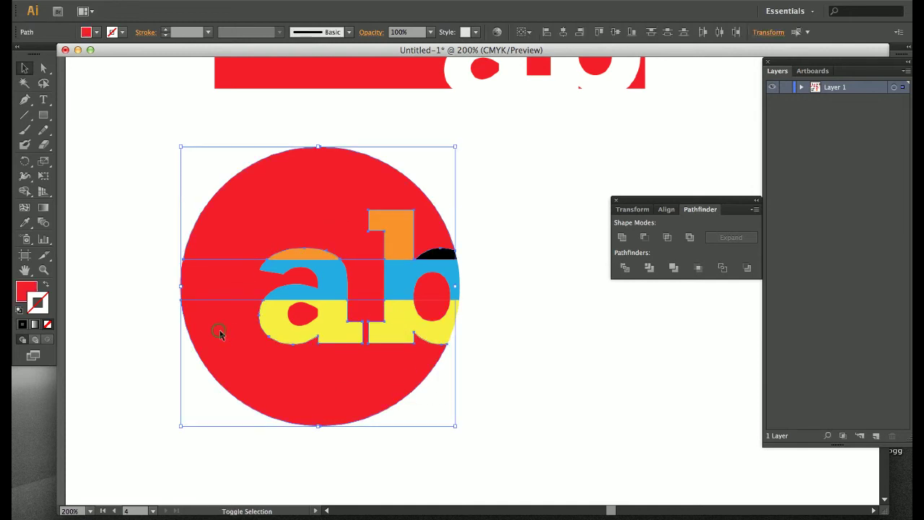
pyautogui.click(97, 33)
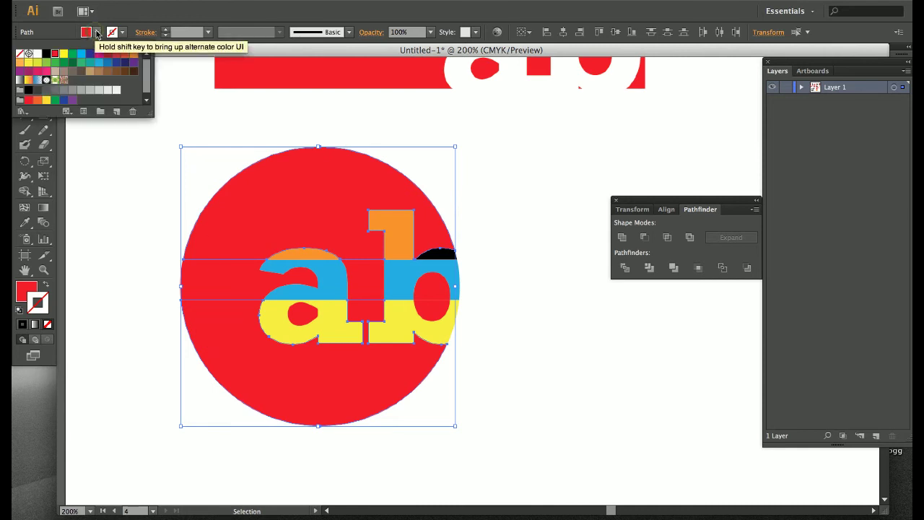
pyautogui.click(89, 72)
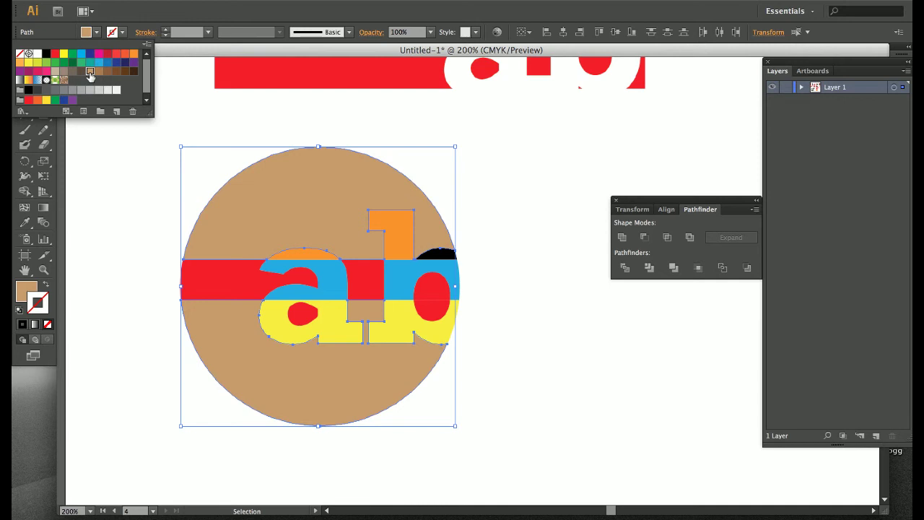
pyautogui.click(154, 190)
# Step: Make the red bar and the red counters of 'a' and 'b' tan with the Eyedropper
pyautogui.click(229, 292)
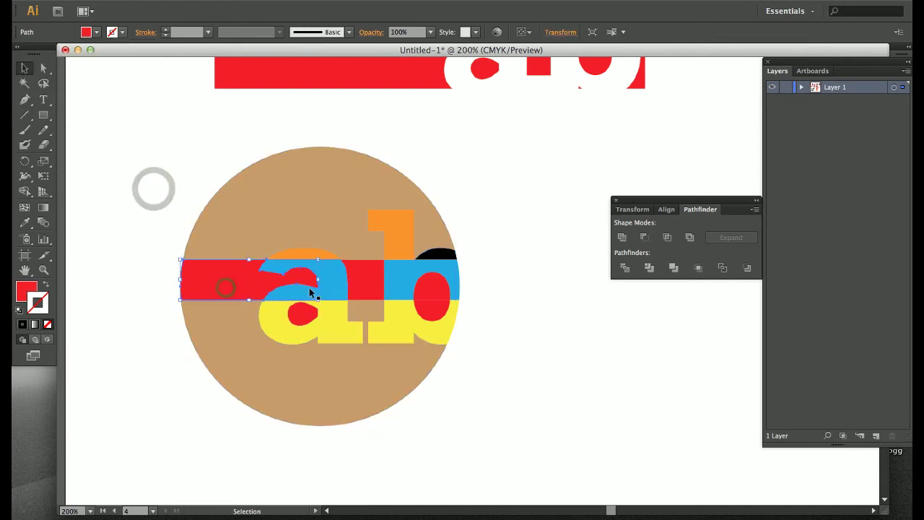
pyautogui.keyDown('shift'); pyautogui.click(358, 284); pyautogui.keyUp('shift')
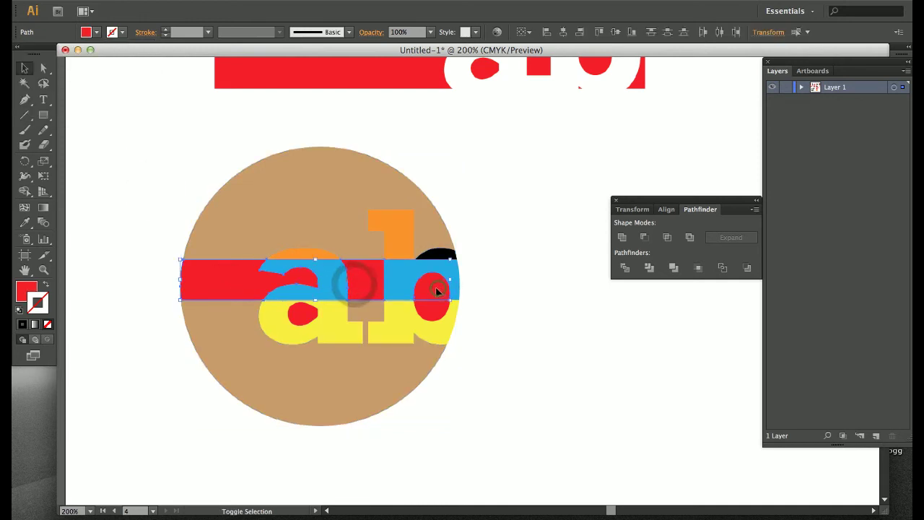
pyautogui.keyDown('shift'); pyautogui.click(430, 301); pyautogui.keyUp('shift')
pyautogui.keyDown('shift'); pyautogui.click(295, 316); pyautogui.keyUp('shift')
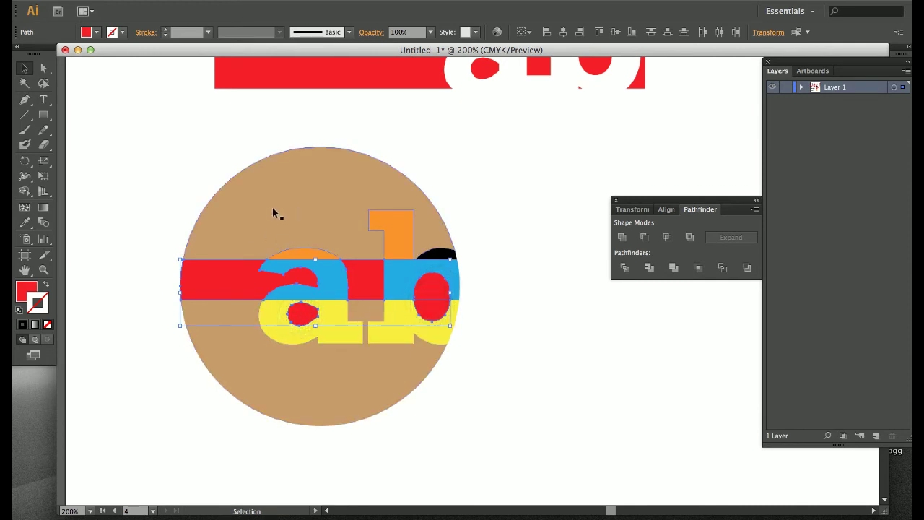
pyautogui.click(26, 225)
pyautogui.click(218, 213)
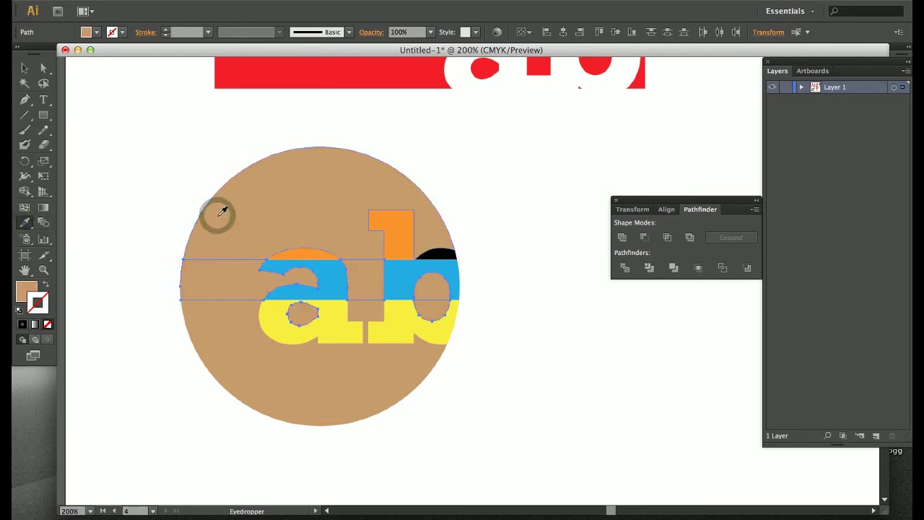
pyautogui.click(22, 68)
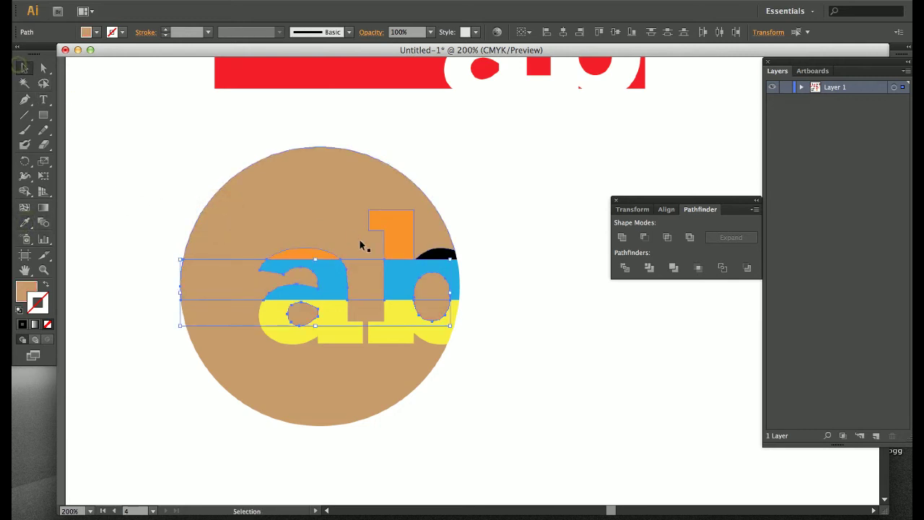
# Step: Turn the black sliver at the b's top right orange with the Eyedropper
pyautogui.click(433, 259)
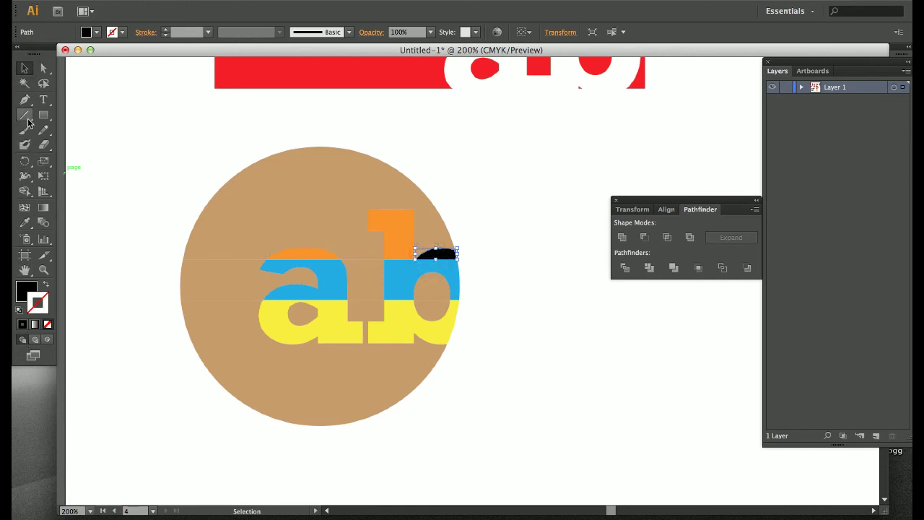
pyautogui.click(23, 225)
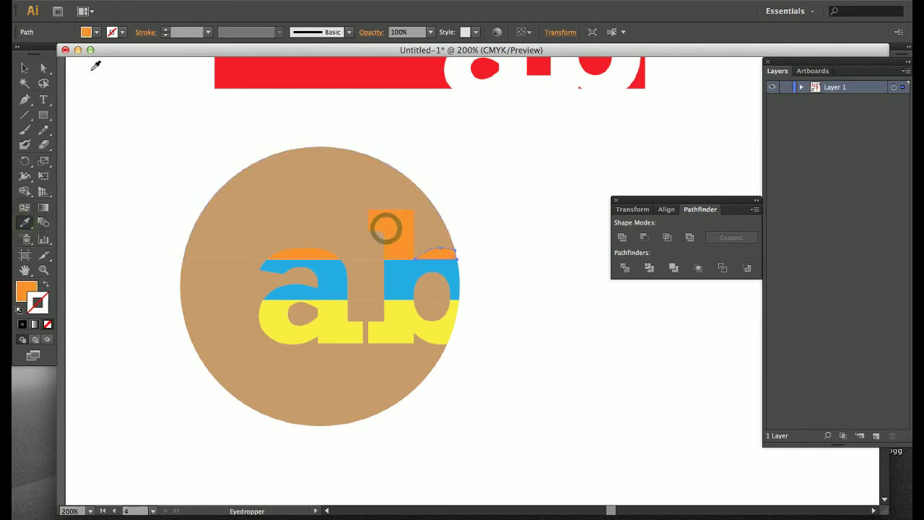
pyautogui.click(24, 68)
pyautogui.click(188, 125)
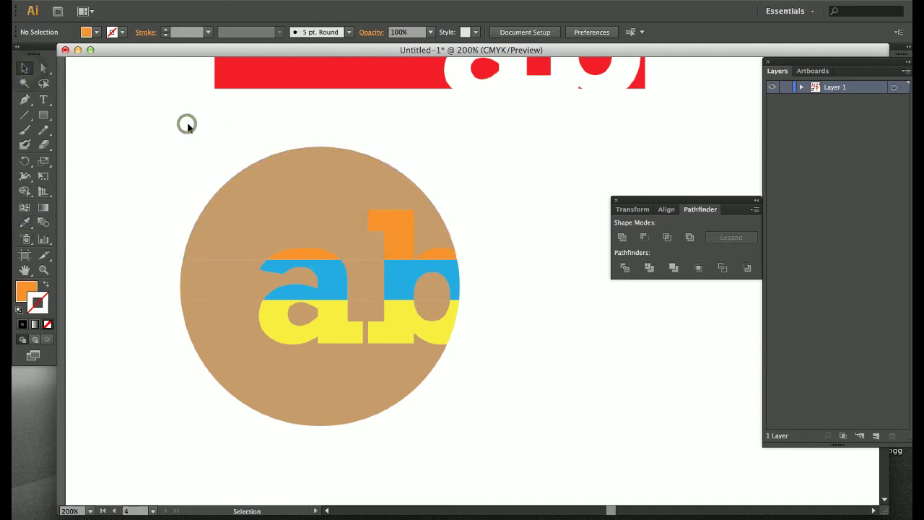
# Step: Fill the tan middle-band pieces and the b's counter green, then deselect
pyautogui.click(370, 286)
pyautogui.keyDown('shift'); pyautogui.click(426, 290); pyautogui.keyUp('shift')
pyautogui.keyDown('shift'); pyautogui.click(248, 284); pyautogui.keyUp('shift')
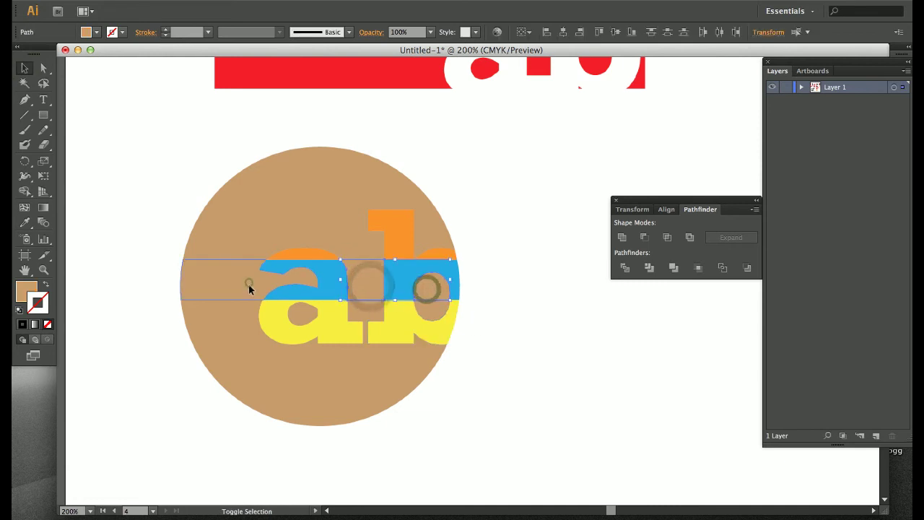
pyautogui.click(32, 289)
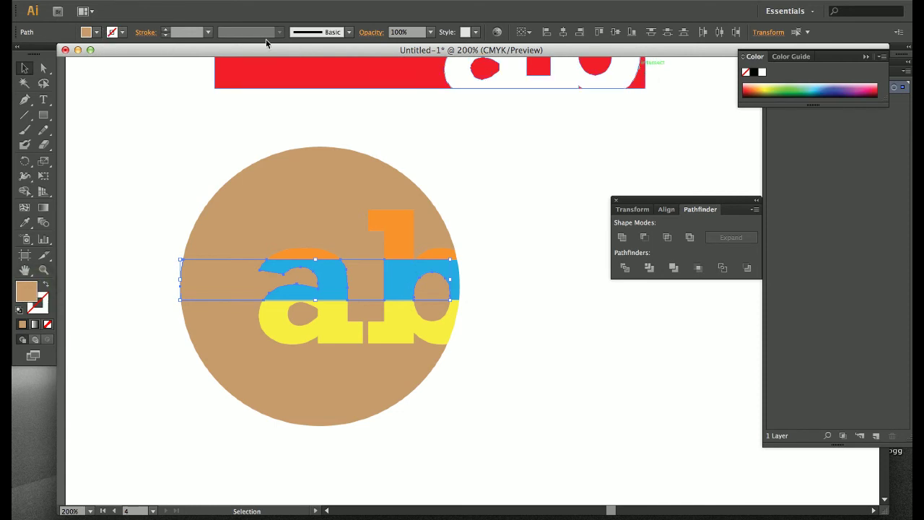
pyautogui.click(87, 32)
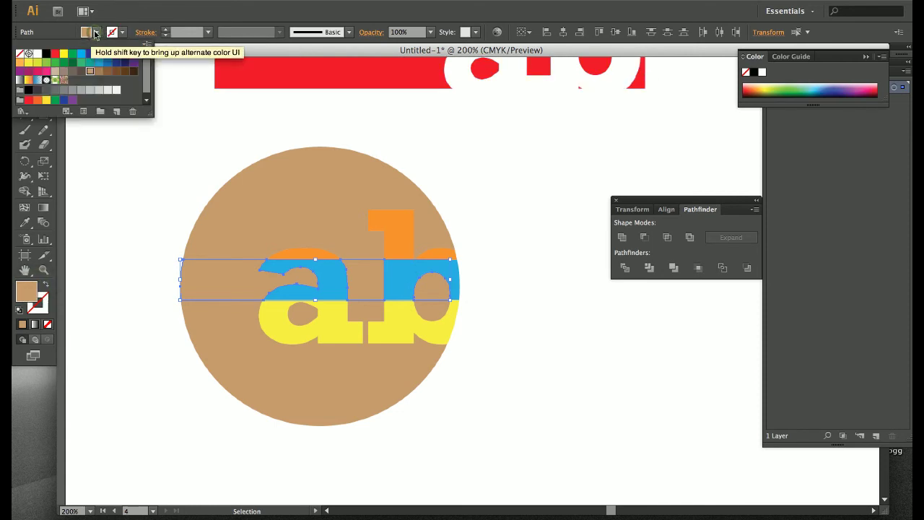
pyautogui.click(27, 63)
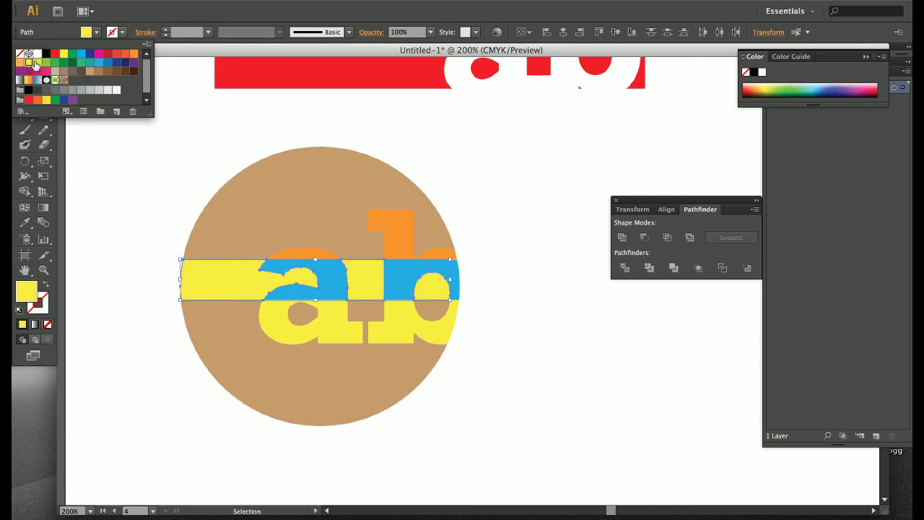
pyautogui.click(46, 63)
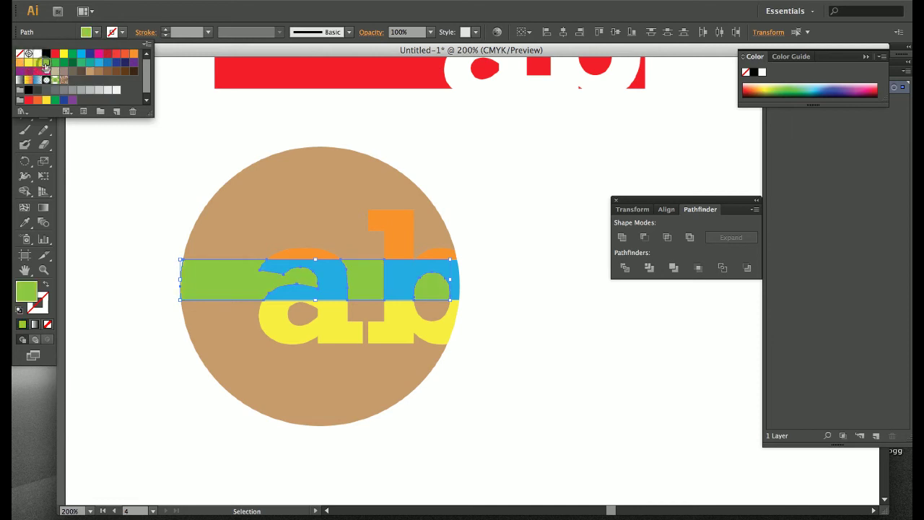
pyautogui.click(442, 170)
pyautogui.click(442, 170)
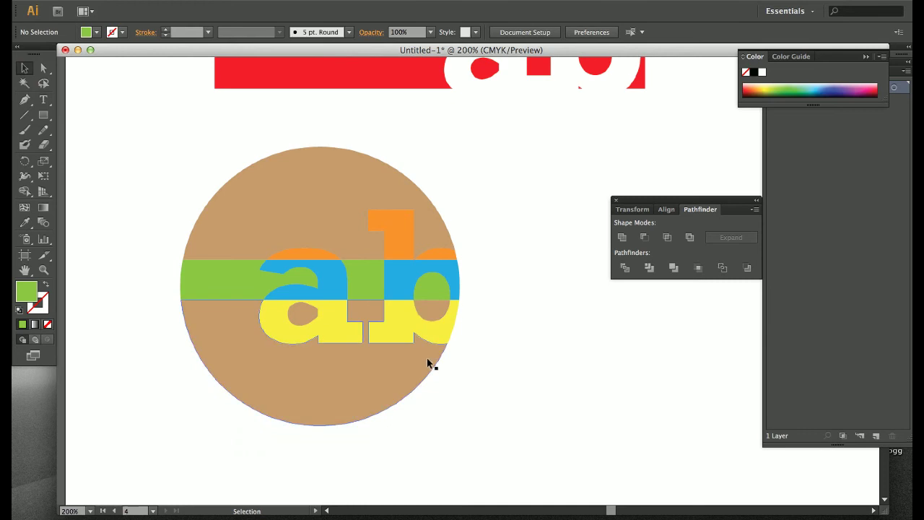
# Step: Add a new text object reading 'cK' in the empty space right of the ab circle
pyautogui.moveTo(477, 385); pyautogui.dragTo(386, 332)
pyautogui.click(44, 99)
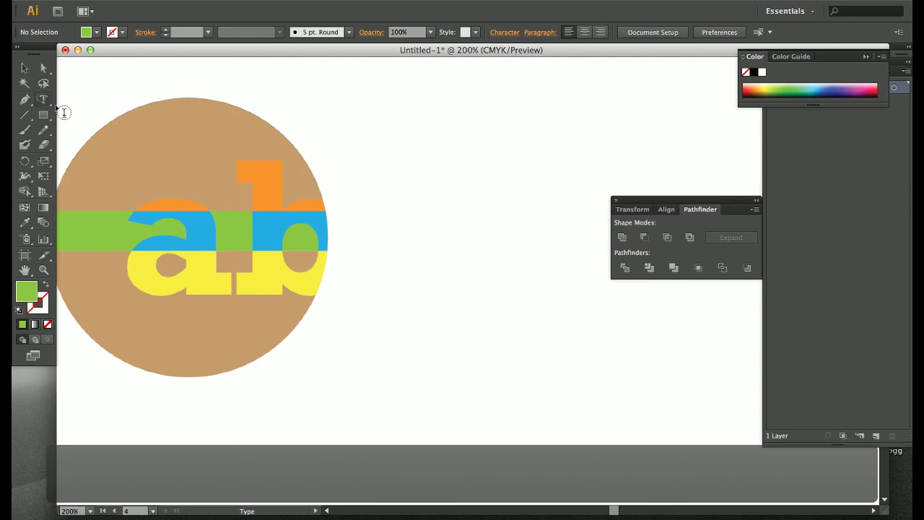
pyautogui.click(444, 345)
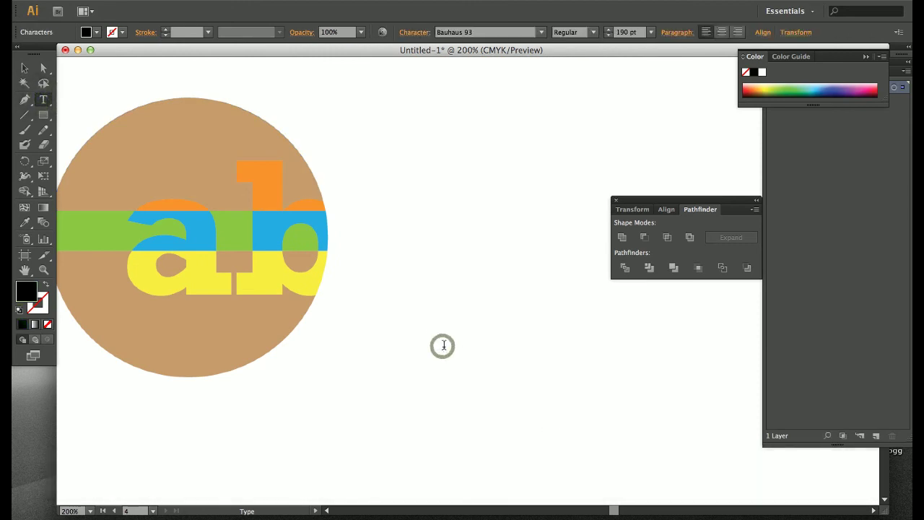
pyautogui.write('cK')
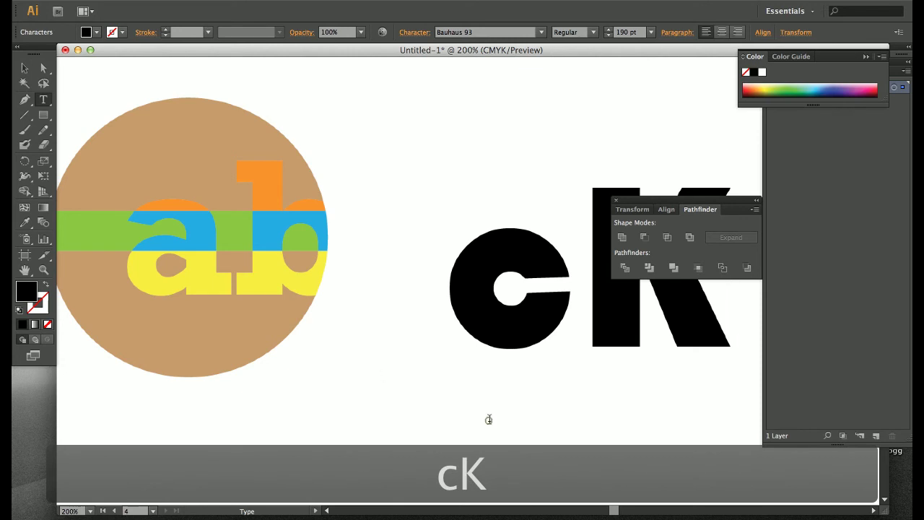
# Step: Highlight both cK characters and change their font to American Typewriter Regular
pyautogui.click(24, 67)
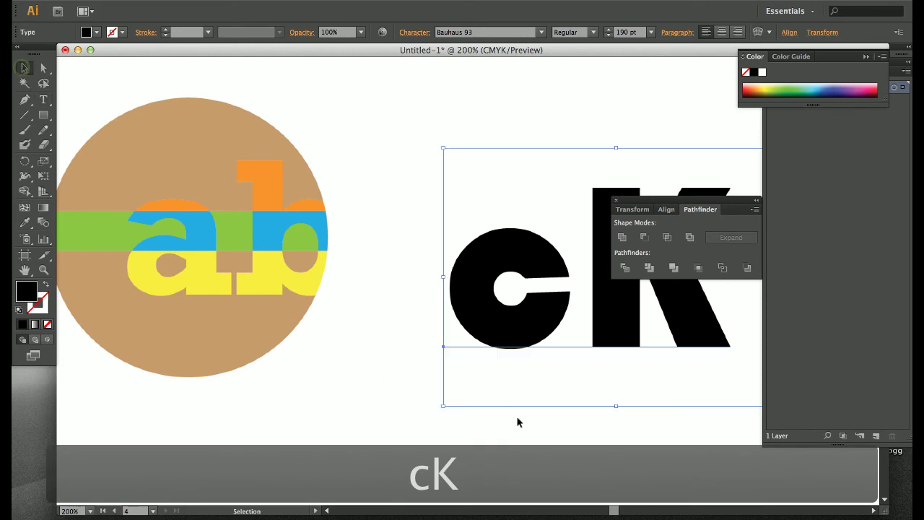
pyautogui.moveTo(518, 423); pyautogui.dragTo(359, 421)
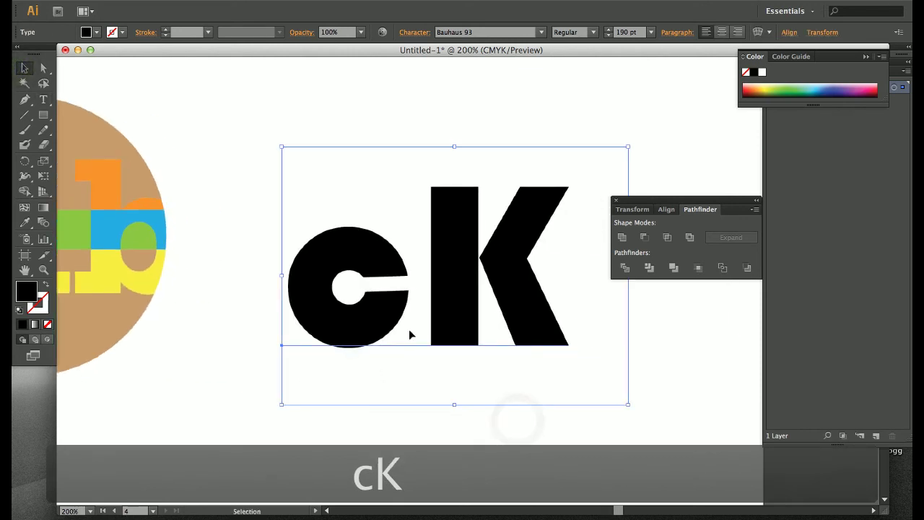
pyautogui.press('t')
pyautogui.moveTo(288, 308); pyautogui.dragTo(501, 320)
pyautogui.rightClick(460, 298)
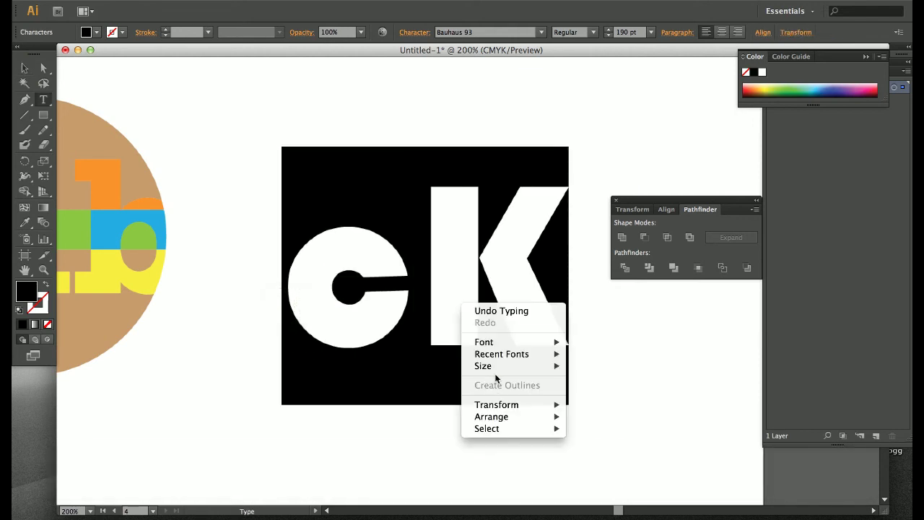
pyautogui.moveTo(496, 347)
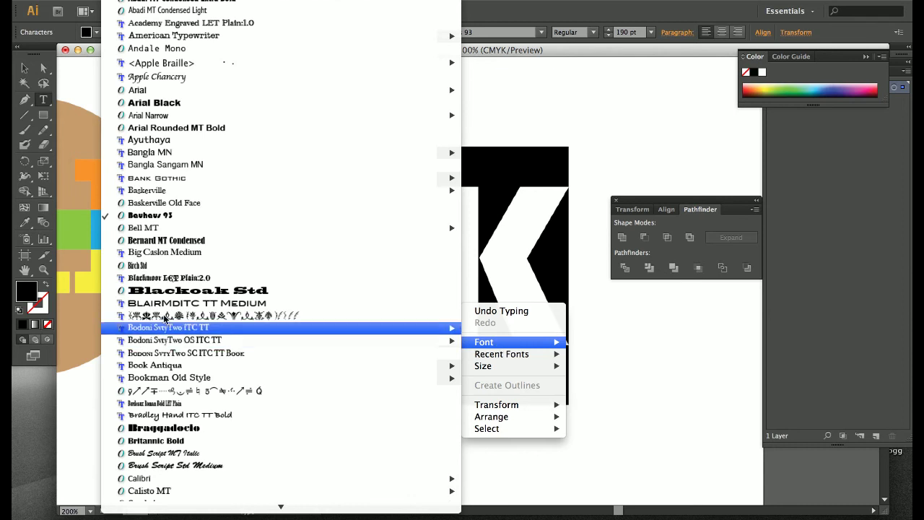
pyautogui.moveTo(141, 37)
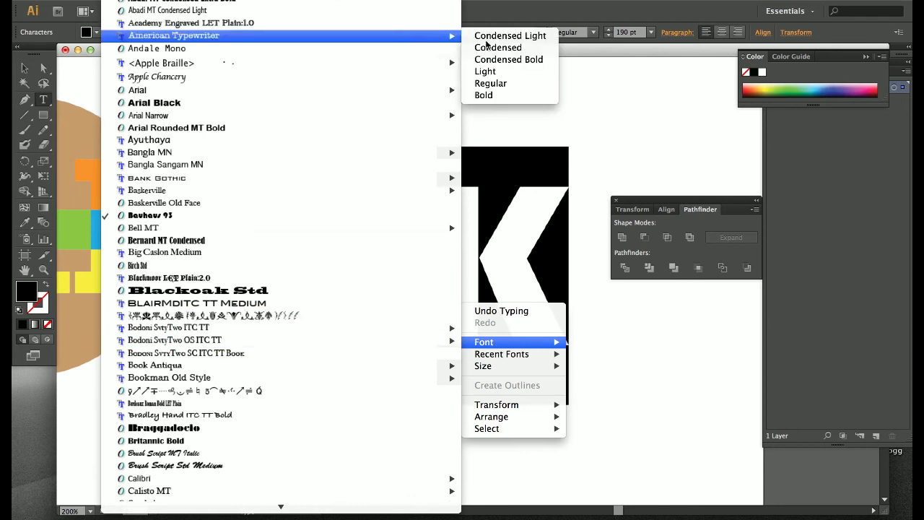
pyautogui.click(478, 84)
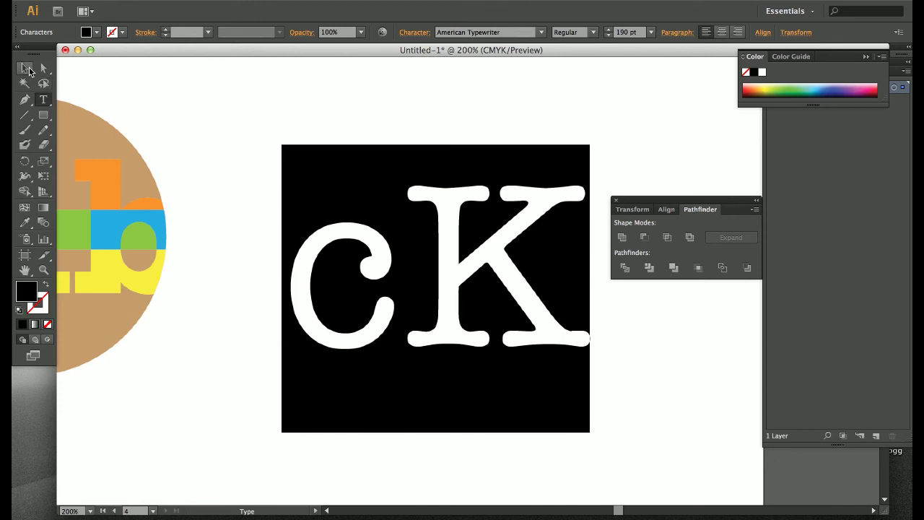
# Step: Convert the cK text into outlined shapes
pyautogui.click(27, 68)
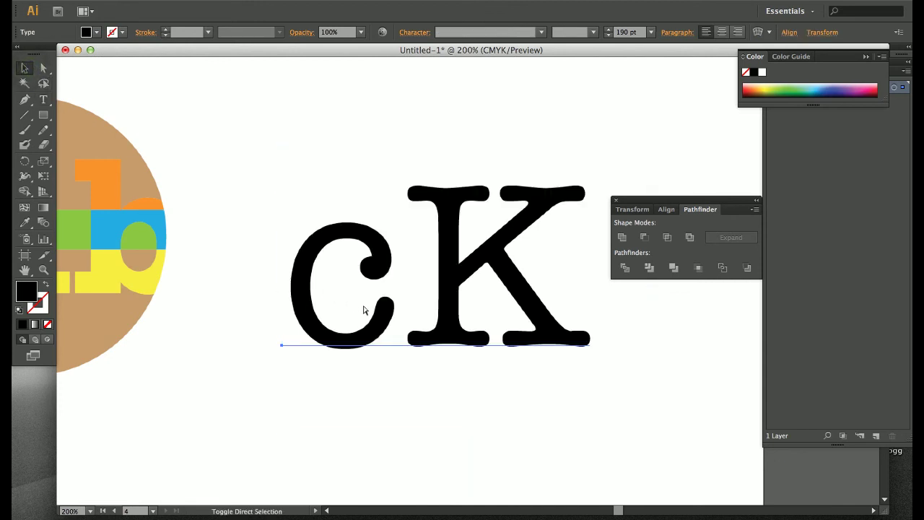
pyautogui.press('super+shift+o')
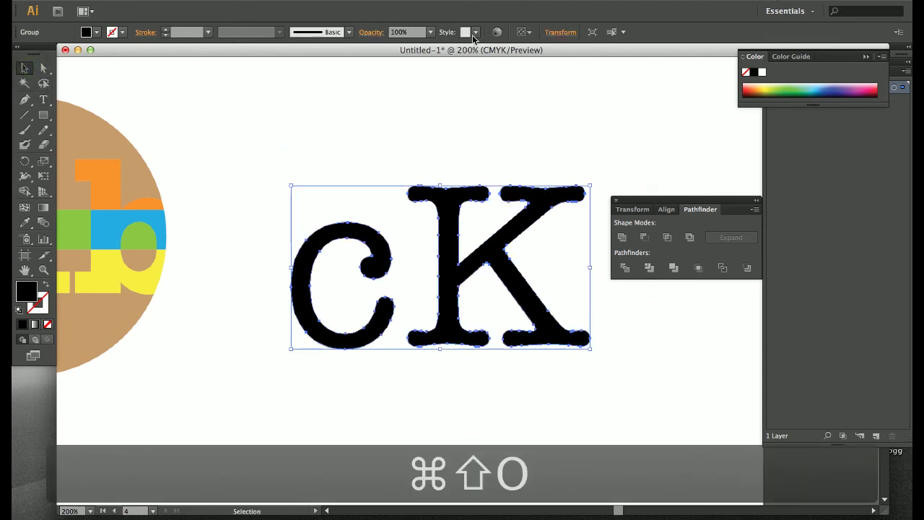
pyautogui.click(264, 140)
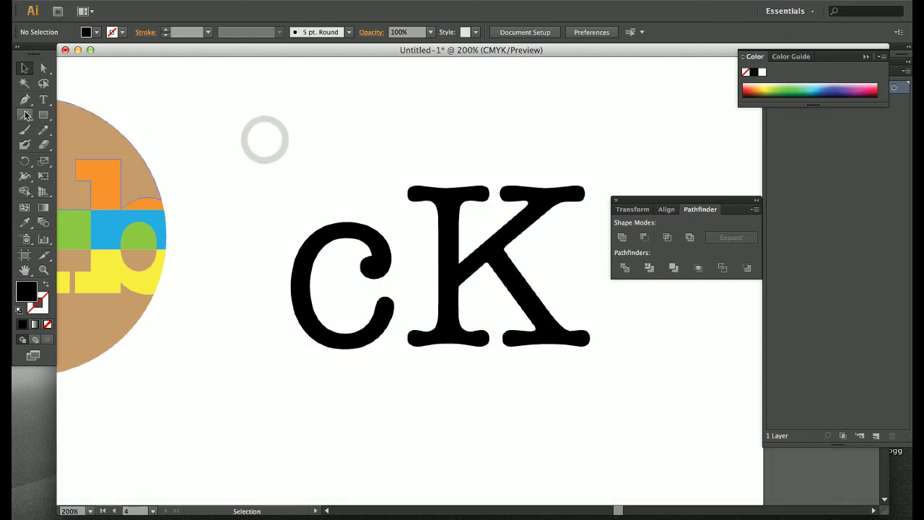
# Step: Draw a black horizontal line across the cK letters with the Pen tool
pyautogui.click(25, 115)
pyautogui.click(229, 234)
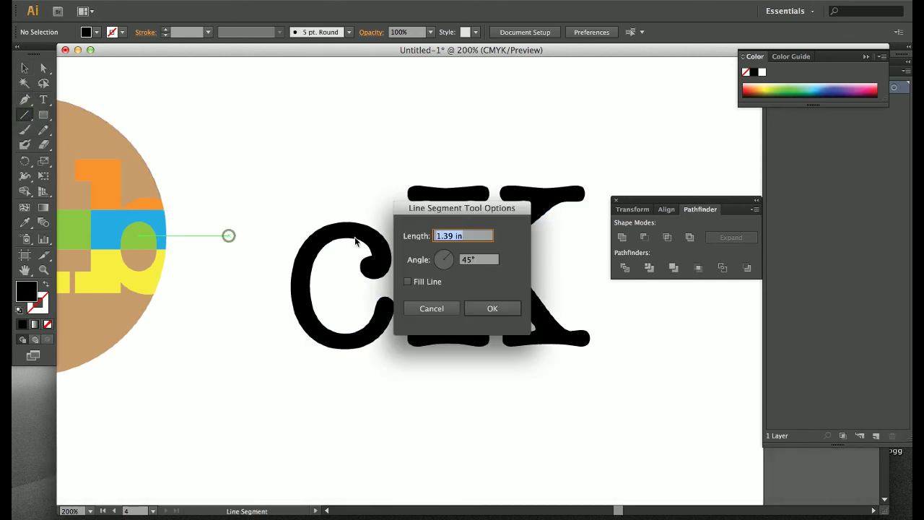
pyautogui.click(444, 310)
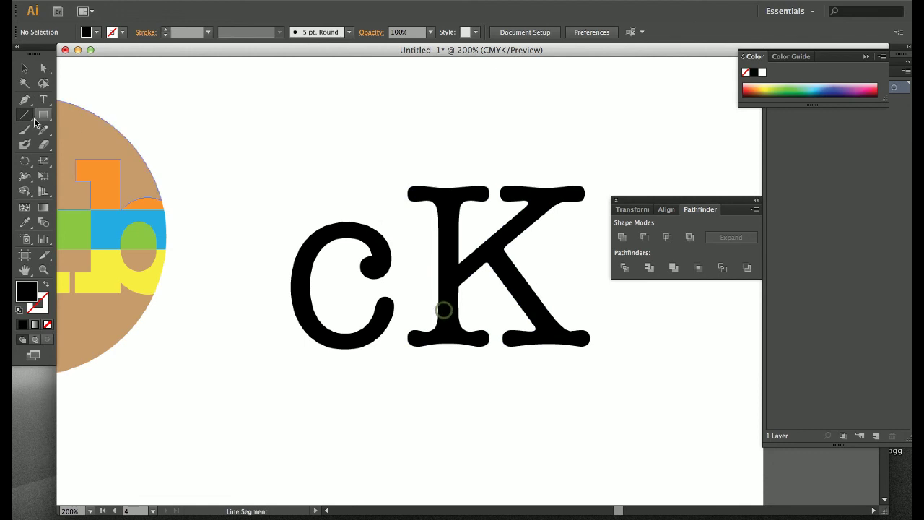
pyautogui.click(22, 101)
pyautogui.click(261, 243)
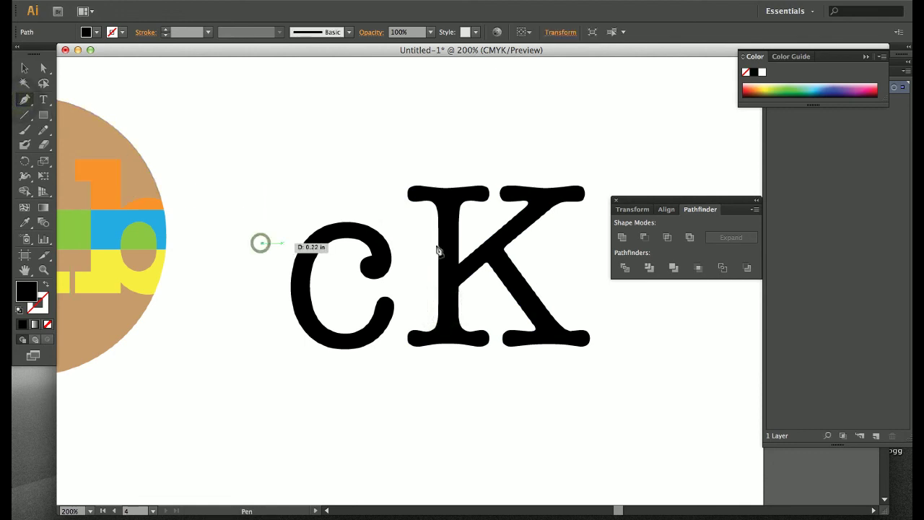
pyautogui.click(584, 243)
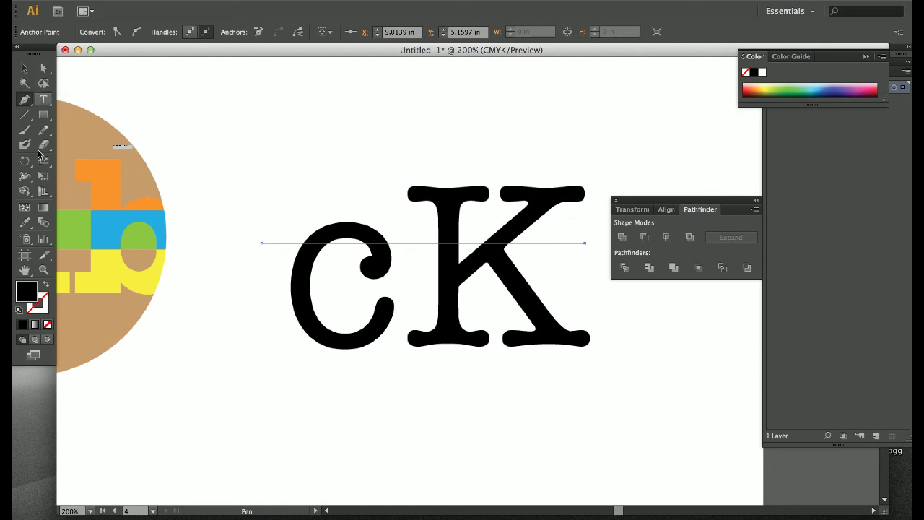
pyautogui.click(44, 286)
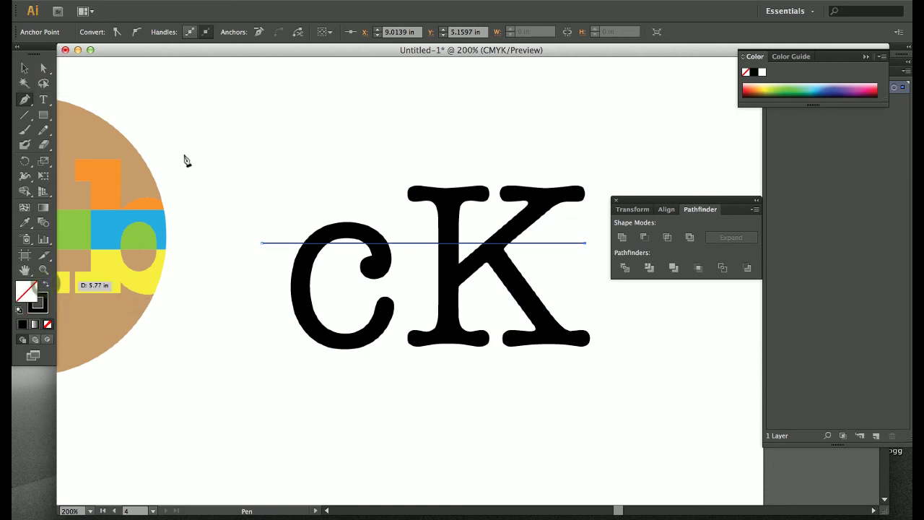
# Step: Copy the line straight down, then divide the cK letters along both lines with Pathfinder
pyautogui.press('v')
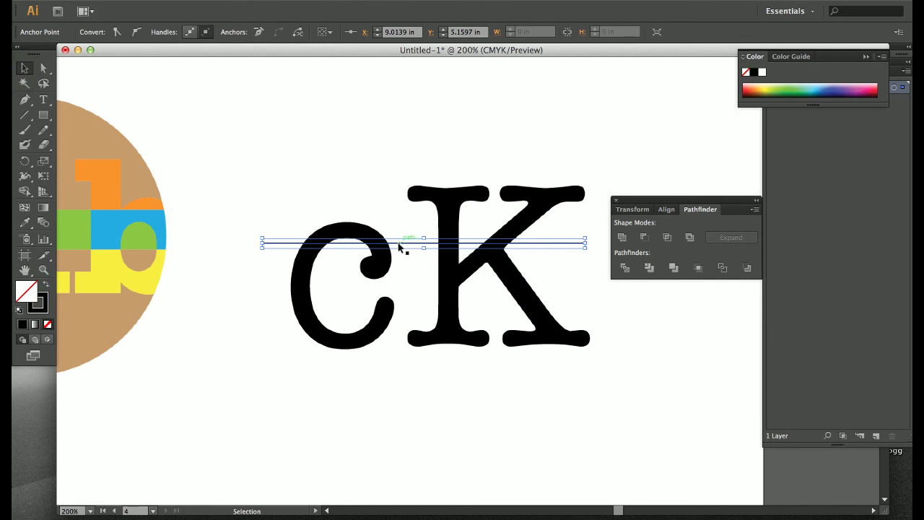
pyautogui.click(399, 246)
pyautogui.moveTo(401, 247); pyautogui.dragTo(401, 313)
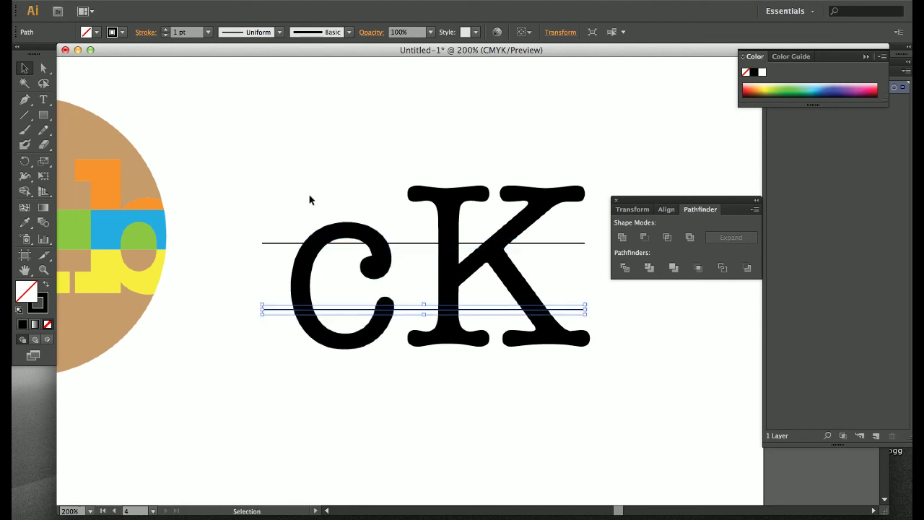
pyautogui.click(278, 184)
pyautogui.moveTo(231, 149); pyautogui.dragTo(594, 409)
pyautogui.click(624, 269)
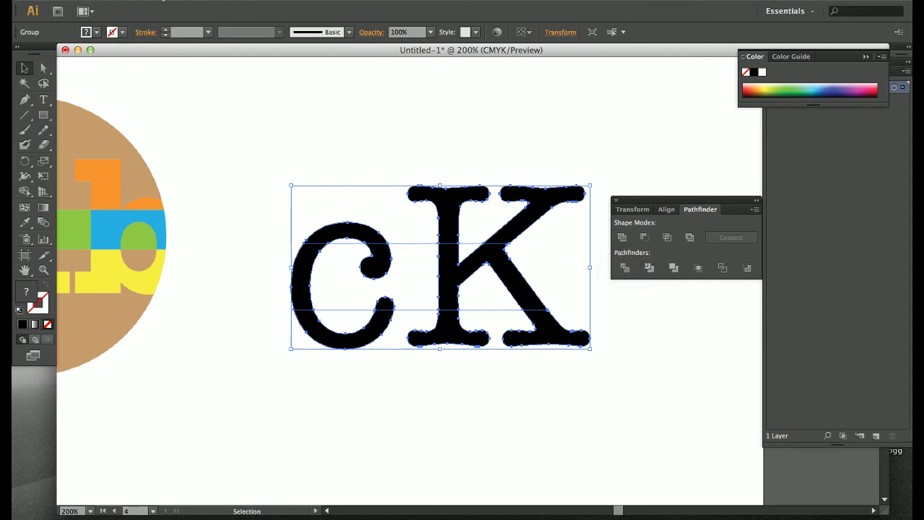
# Step: Ungroup the divided pieces and fill the top pieces of c and K red
pyautogui.click(164, 1)
pyautogui.click(172, 53)
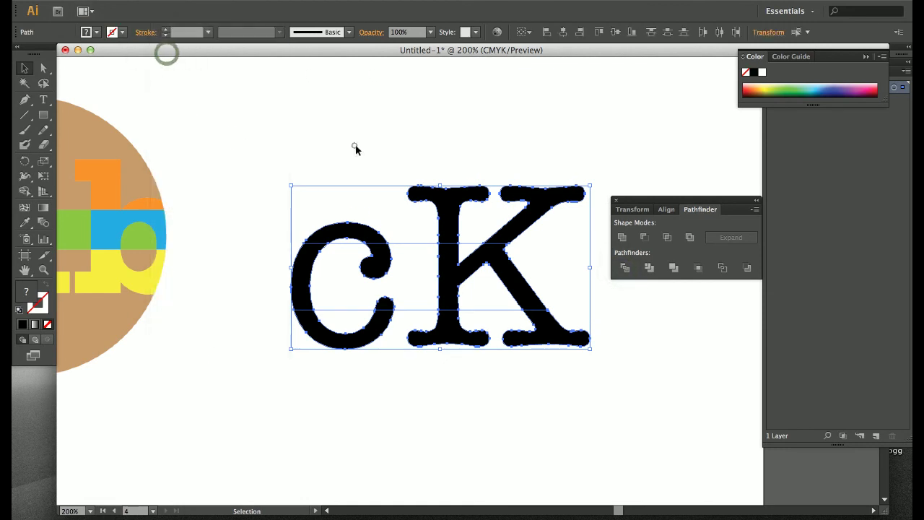
pyautogui.click(354, 145)
pyautogui.click(370, 237)
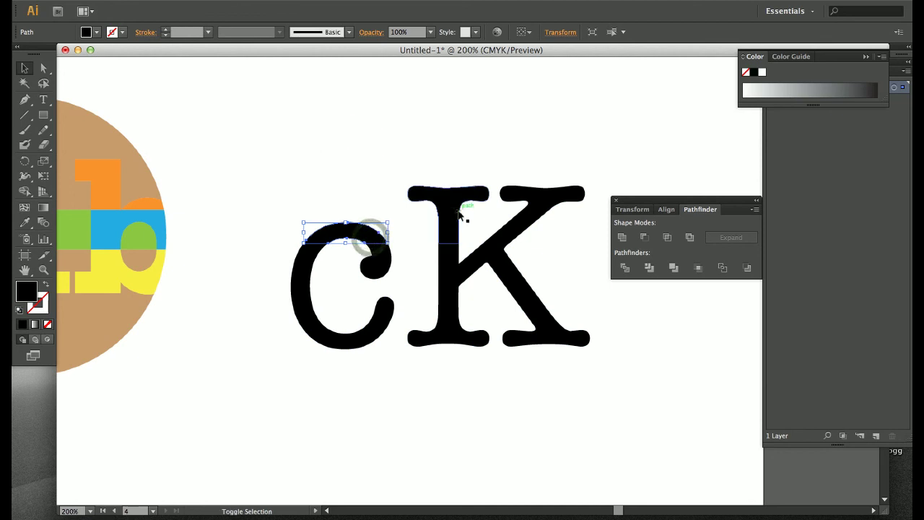
pyautogui.keyDown('shift'); pyautogui.click(462, 213); pyautogui.keyUp('shift')
pyautogui.keyDown('shift'); pyautogui.click(531, 216); pyautogui.keyUp('shift')
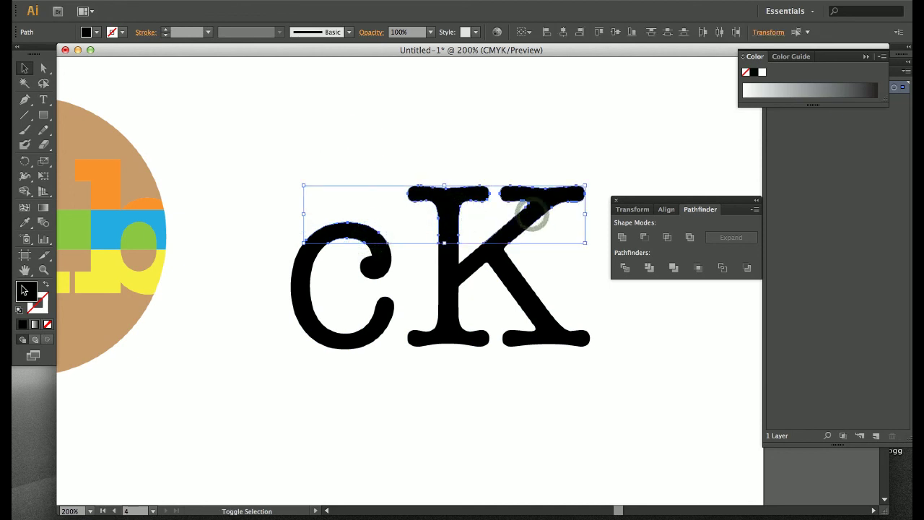
pyautogui.click(95, 36)
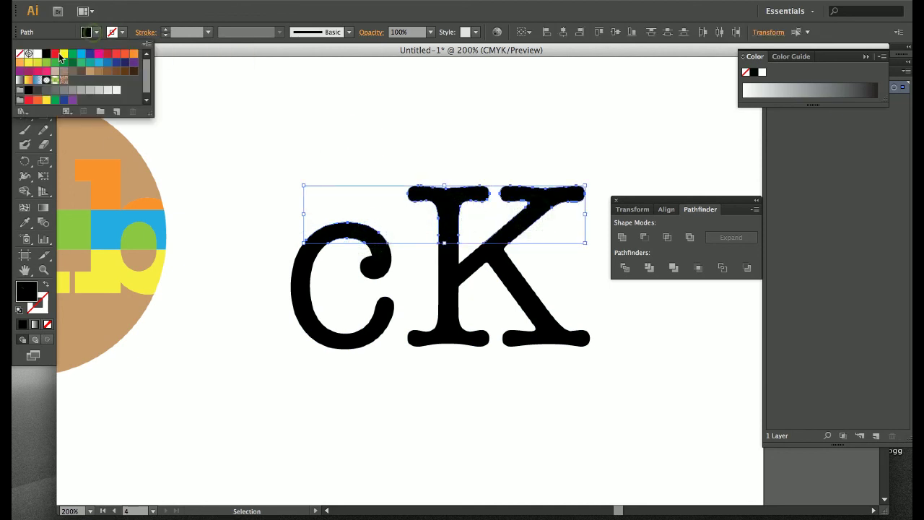
pyautogui.click(60, 59)
pyautogui.click(291, 152)
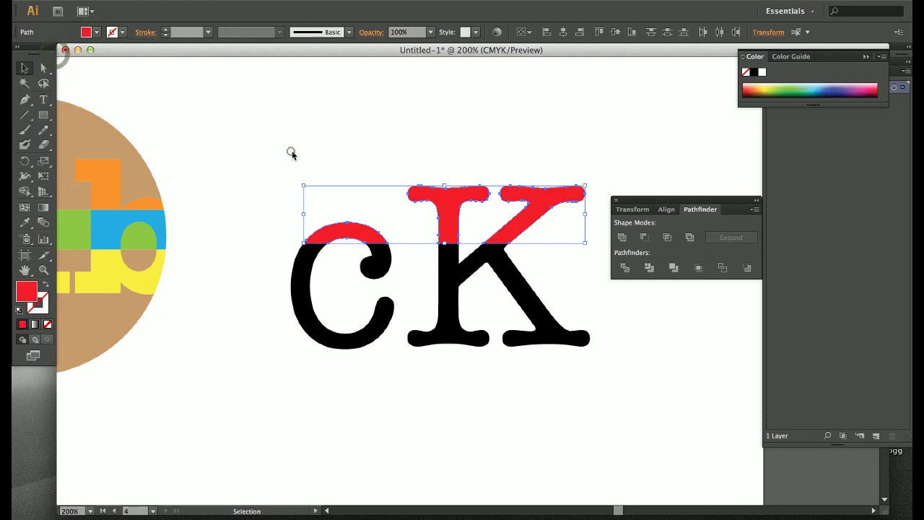
# Step: Fill the bottom pieces of c and K blue
pyautogui.click(297, 322)
pyautogui.keyDown('shift'); pyautogui.click(440, 332); pyautogui.keyUp('shift')
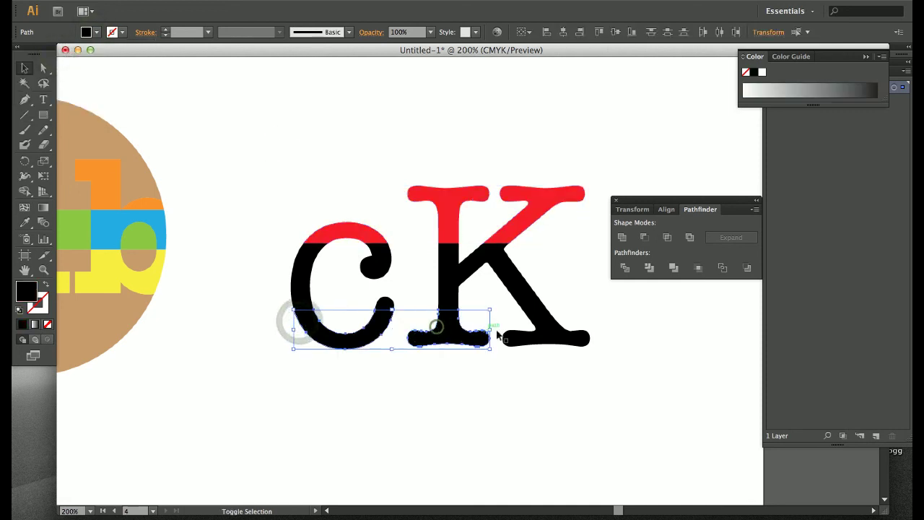
pyautogui.keyDown('shift'); pyautogui.click(555, 336); pyautogui.keyUp('shift')
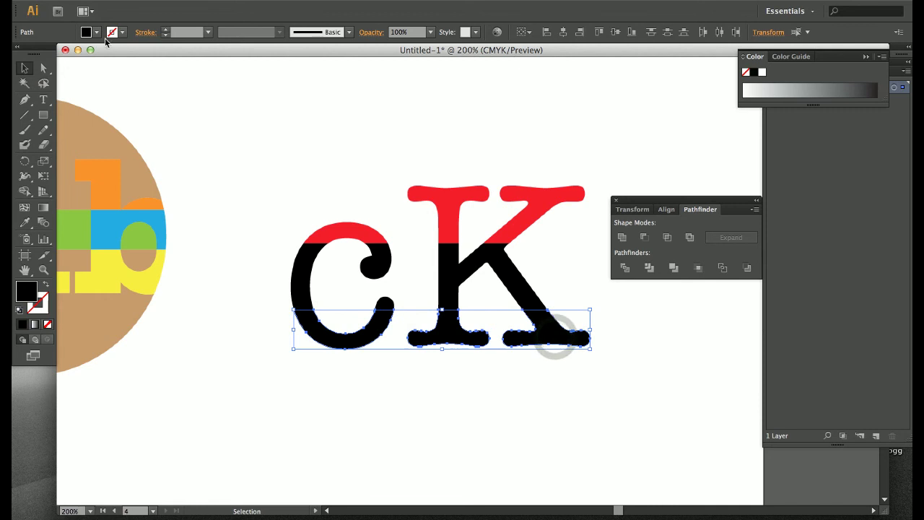
pyautogui.click(97, 34)
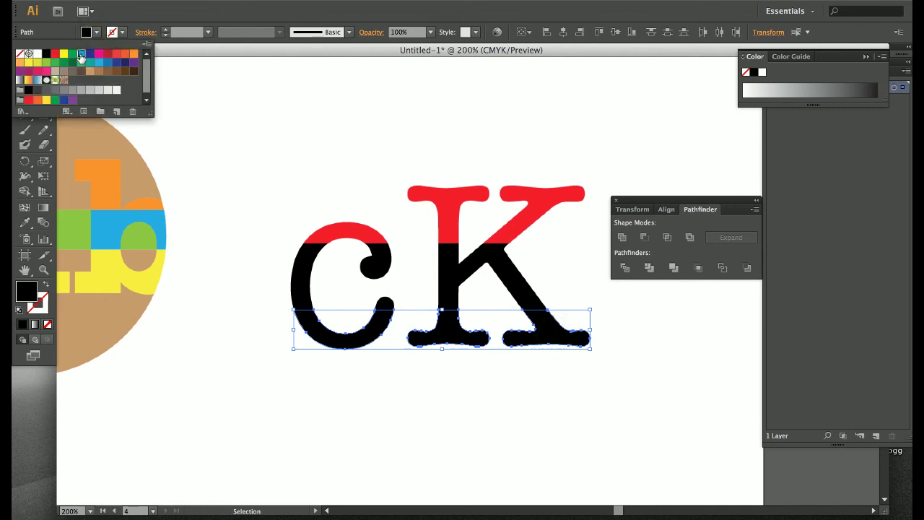
pyautogui.click(80, 54)
pyautogui.click(288, 200)
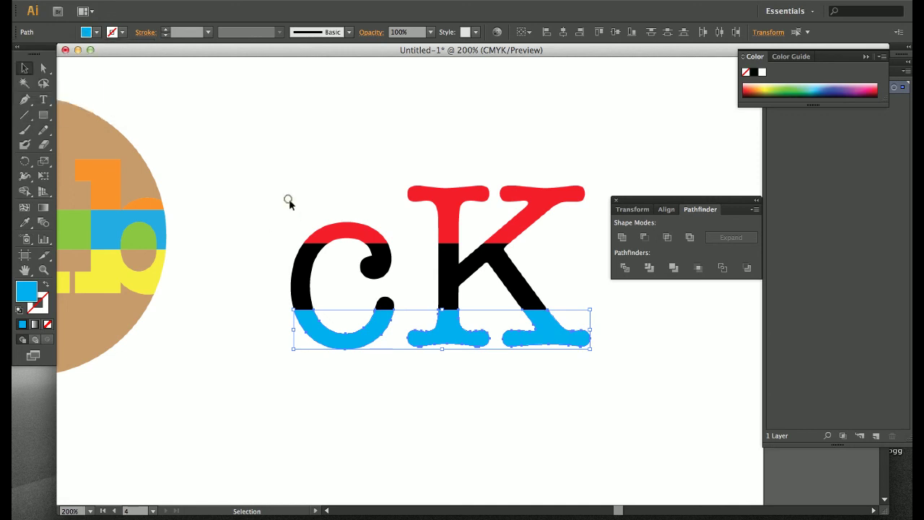
pyautogui.click(302, 290)
# Step: Fill the middle pieces of c and K orange
pyautogui.keyDown('shift'); pyautogui.click(447, 289); pyautogui.keyUp('shift')
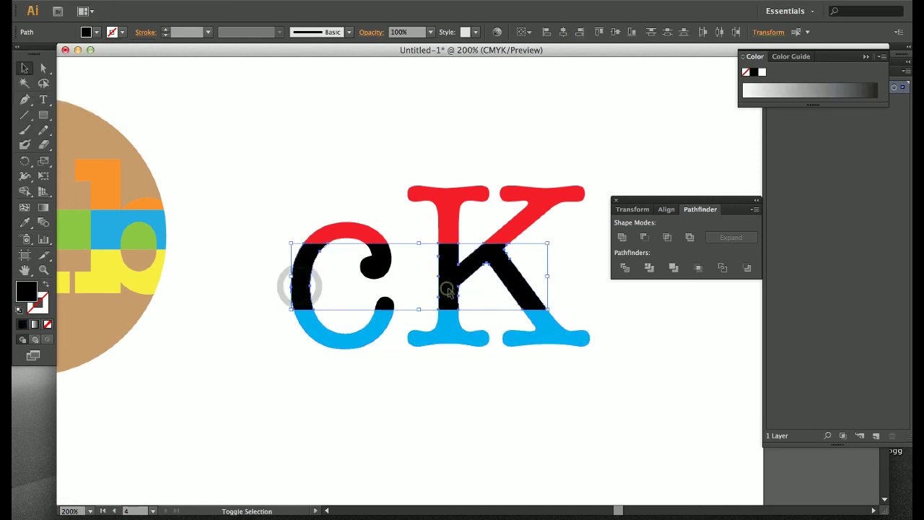
pyautogui.click(96, 32)
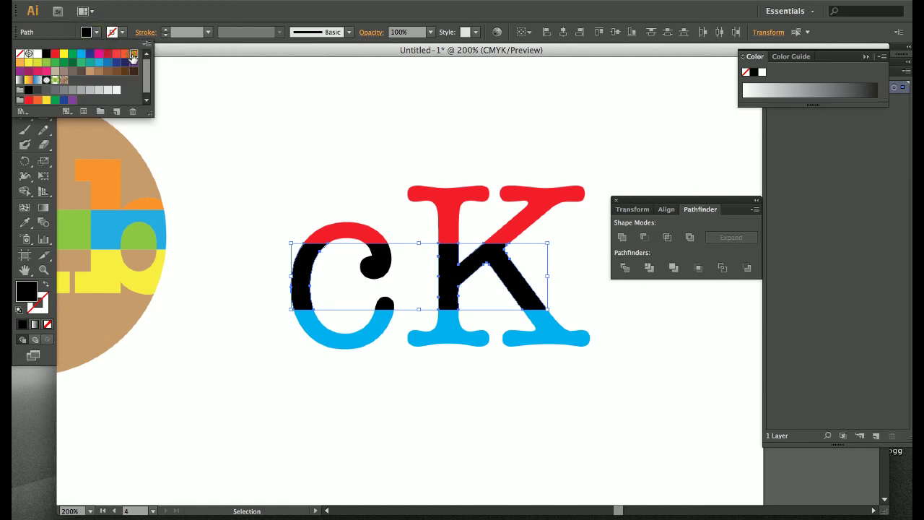
pyautogui.click(134, 53)
# Step: Give the c's two black ball ends the orange fill using the Eyedropper
pyautogui.click(302, 154)
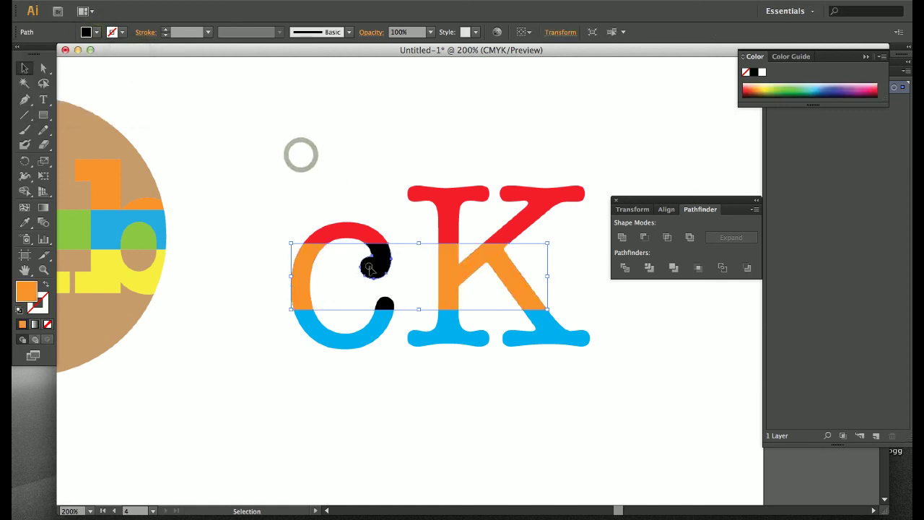
pyautogui.click(368, 267)
pyautogui.keyDown('shift'); pyautogui.click(385, 304); pyautogui.keyUp('shift')
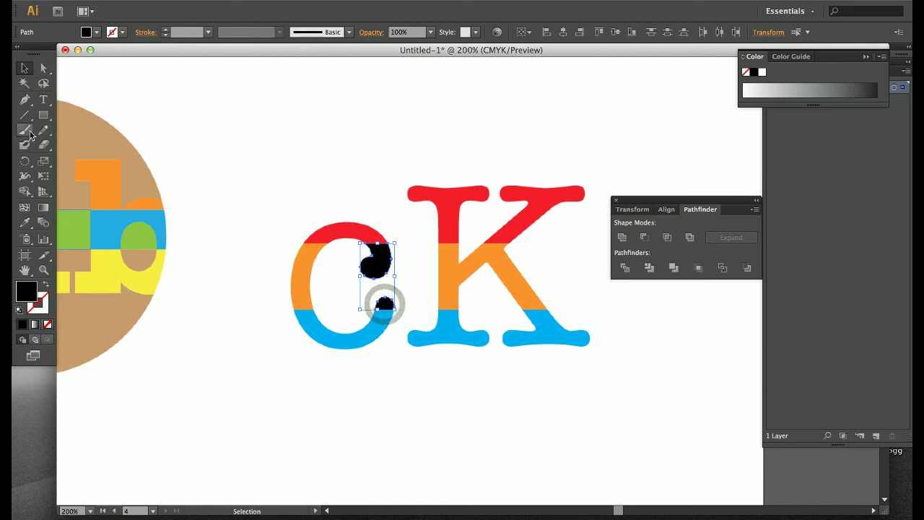
pyautogui.click(450, 277)
pyautogui.press('v')
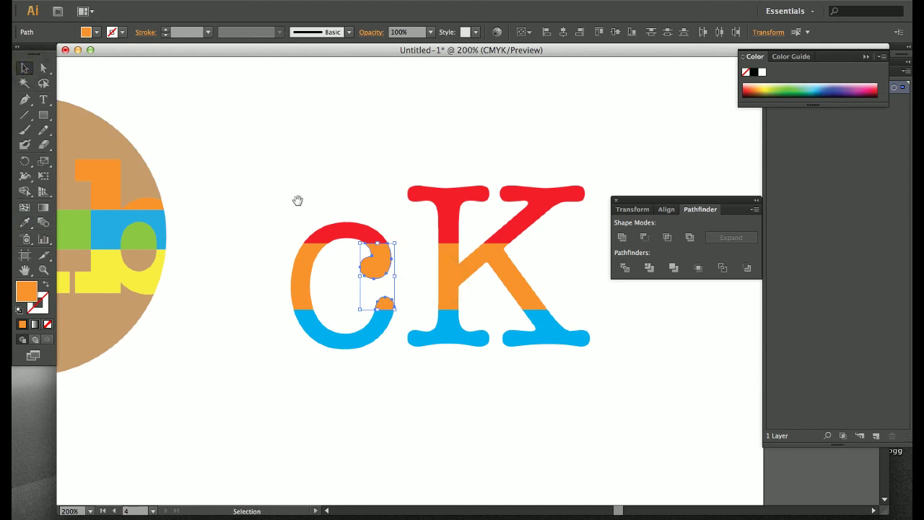
pyautogui.moveTo(298, 200); pyautogui.dragTo(464, 274)
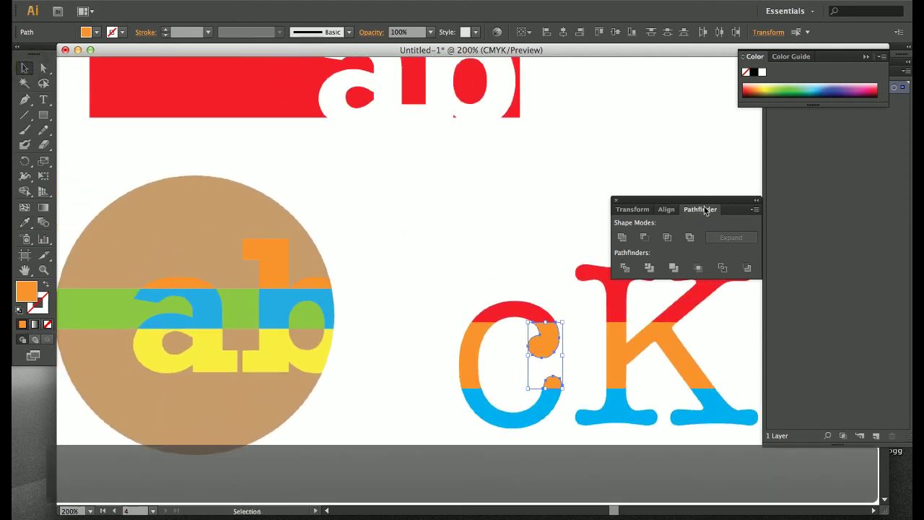
# Step: Collapse the Pathfinder panel to icons and move it up out of the way
pyautogui.click(756, 203)
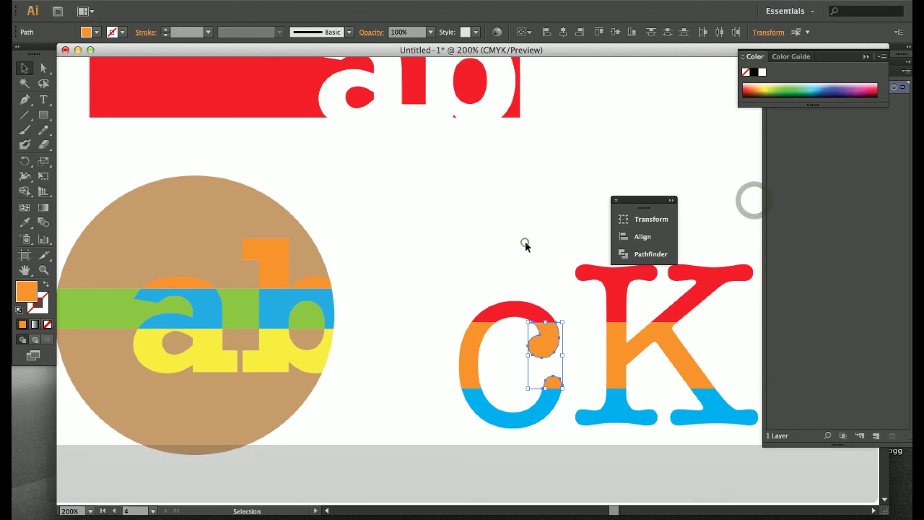
pyautogui.click(525, 242)
pyautogui.moveTo(647, 196); pyautogui.dragTo(640, 99)
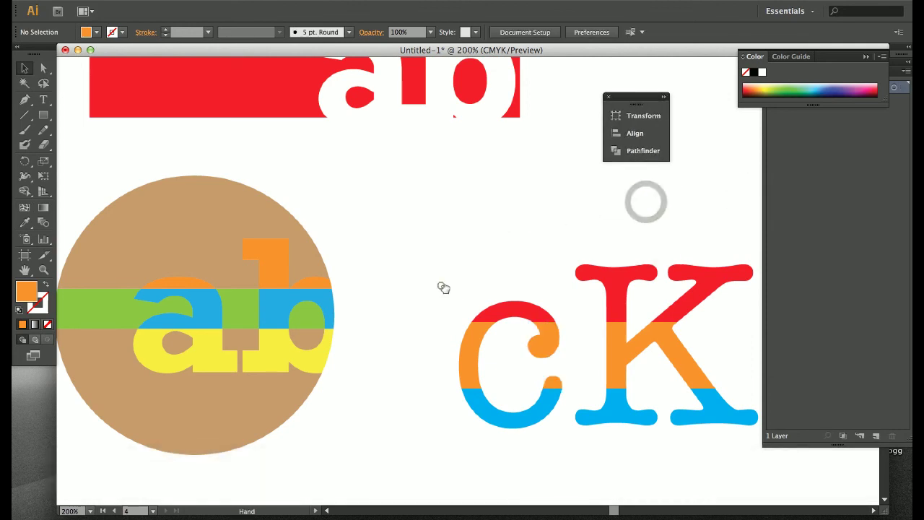
pyautogui.moveTo(441, 284); pyautogui.dragTo(423, 265)
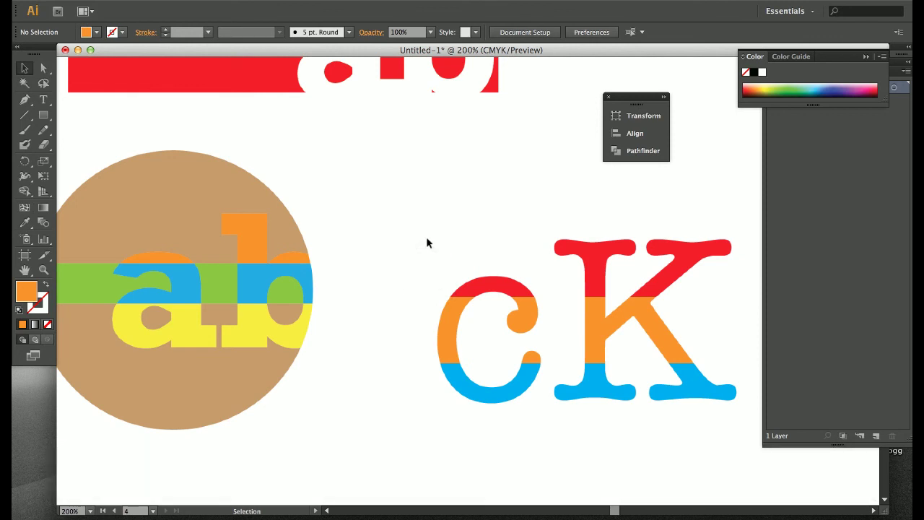
# Step: Zoom out to 100% to show the whole artboard
pyautogui.keyDown('super'); pyautogui.click(396, 239); pyautogui.keyUp('super')
pyautogui.press('super+minus')
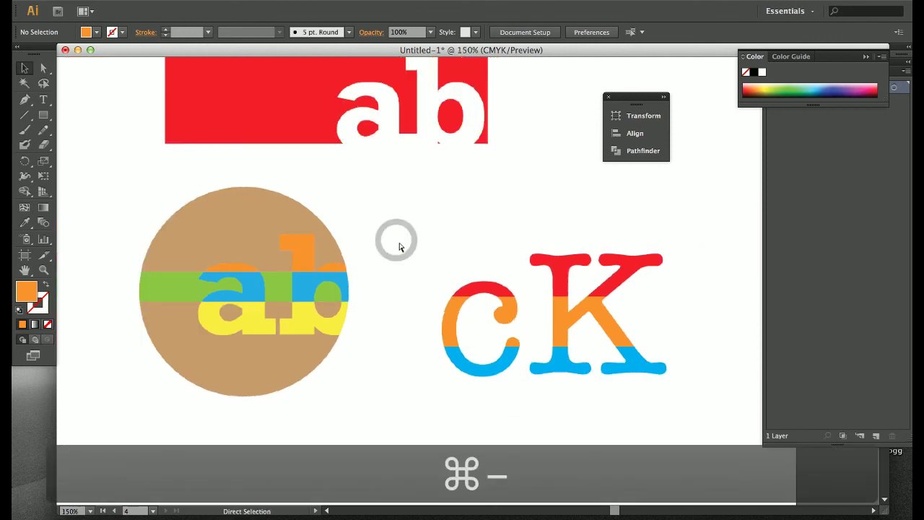
pyautogui.press('super+minus')
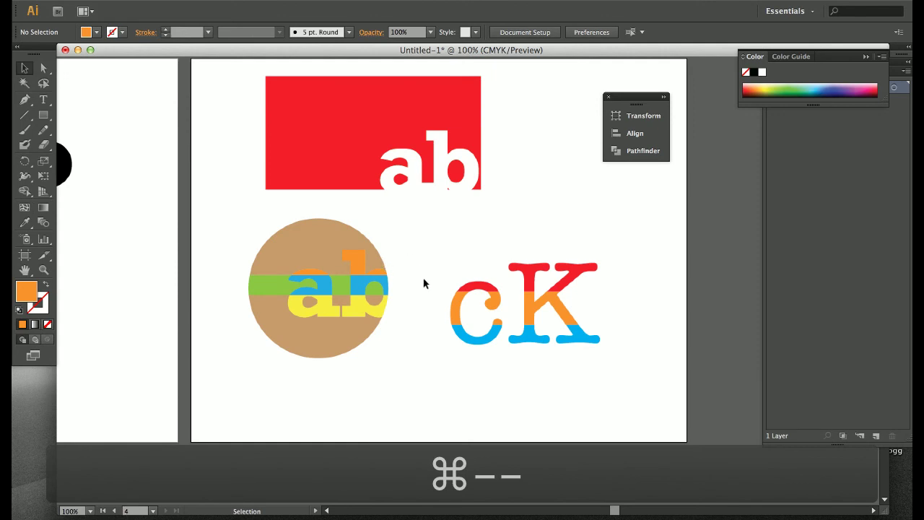
pyautogui.press('super')
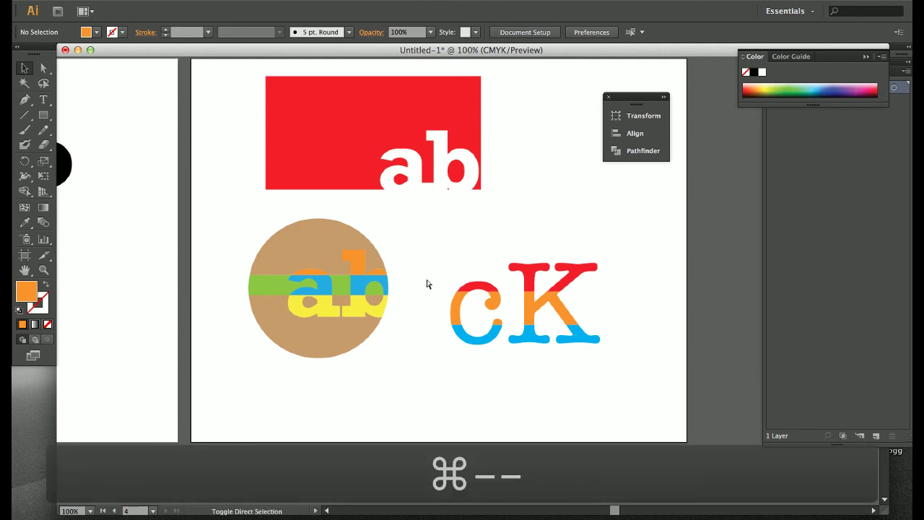